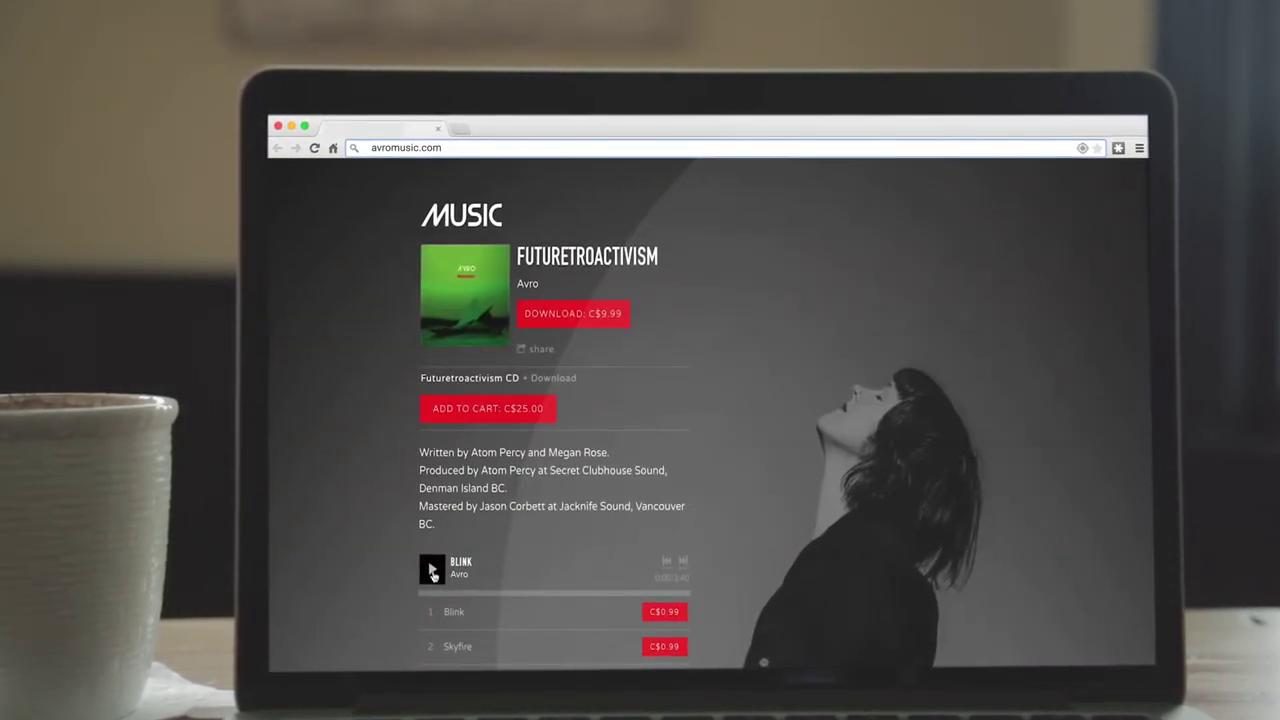
Step: Play the Blink track on the live album page, then open the album in the site editor
{"action": "left_click", "coordinate": [433, 571]}
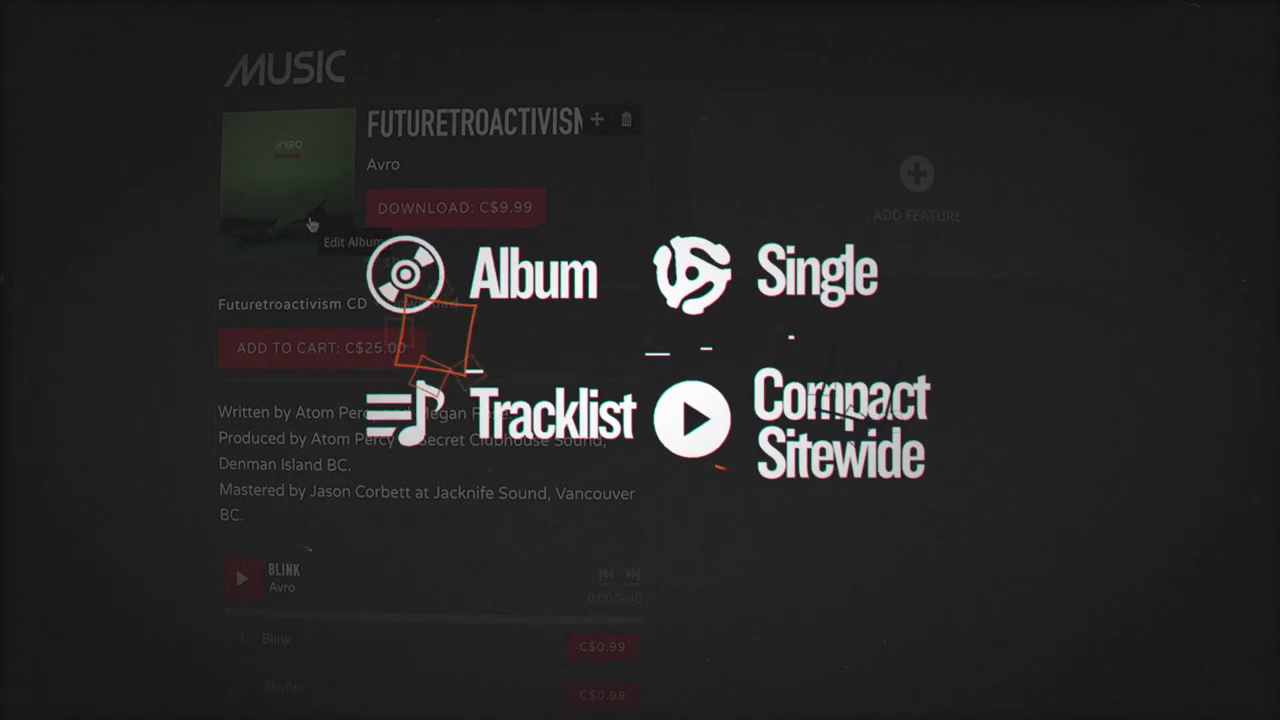
{"action": "left_click", "coordinate": [311, 224]}
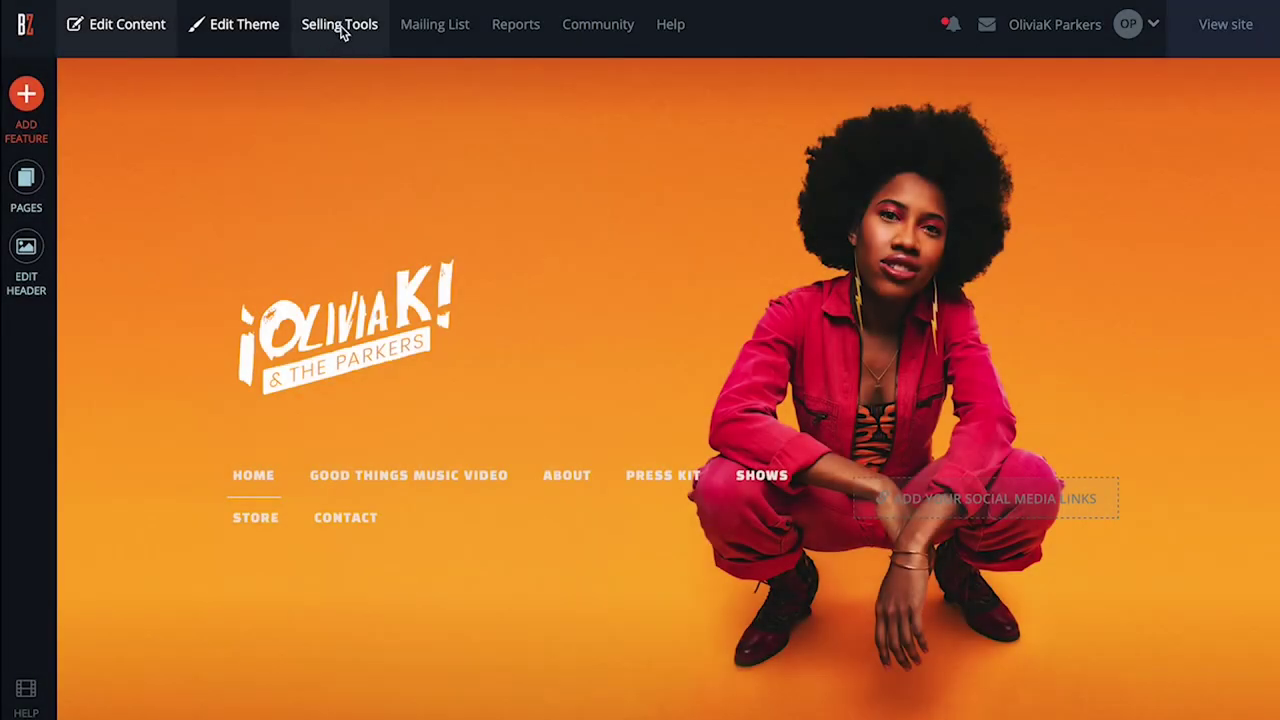
Step: Review the store's Payment settings under Selling Tools, including the PayPal and Stripe options
{"action": "left_click", "coordinate": [340, 25]}
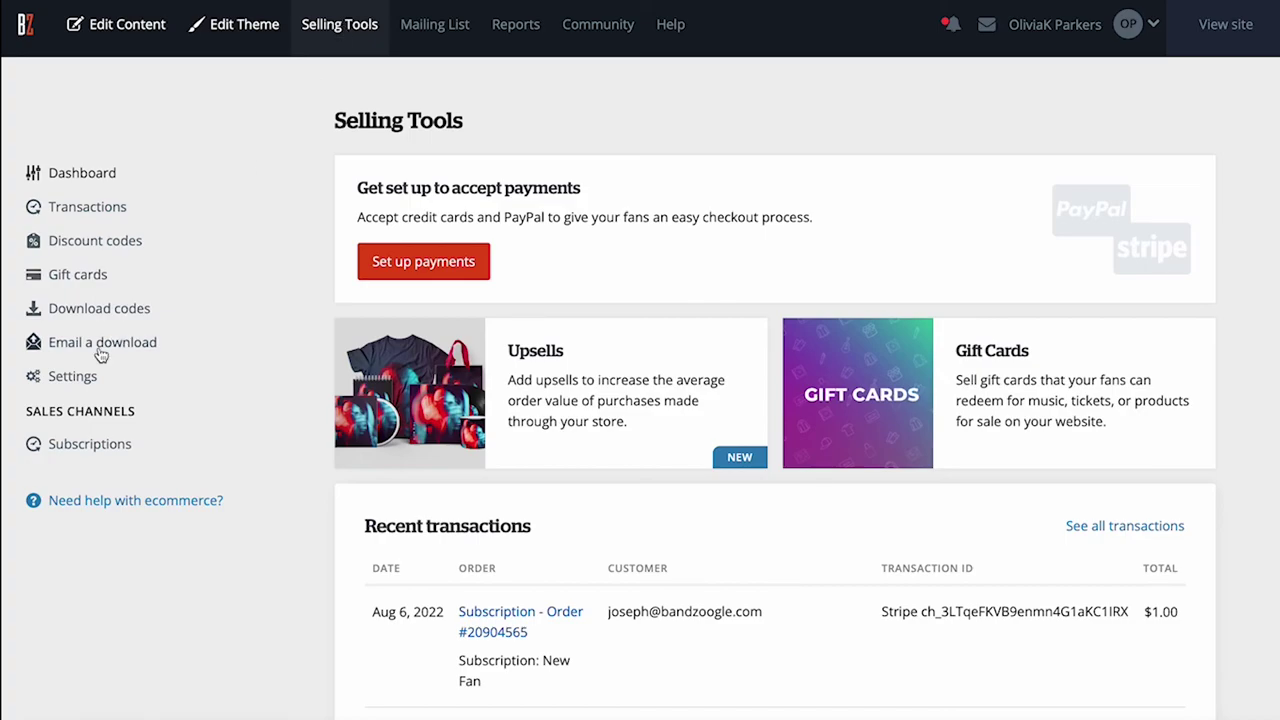
{"action": "left_click", "coordinate": [72, 377]}
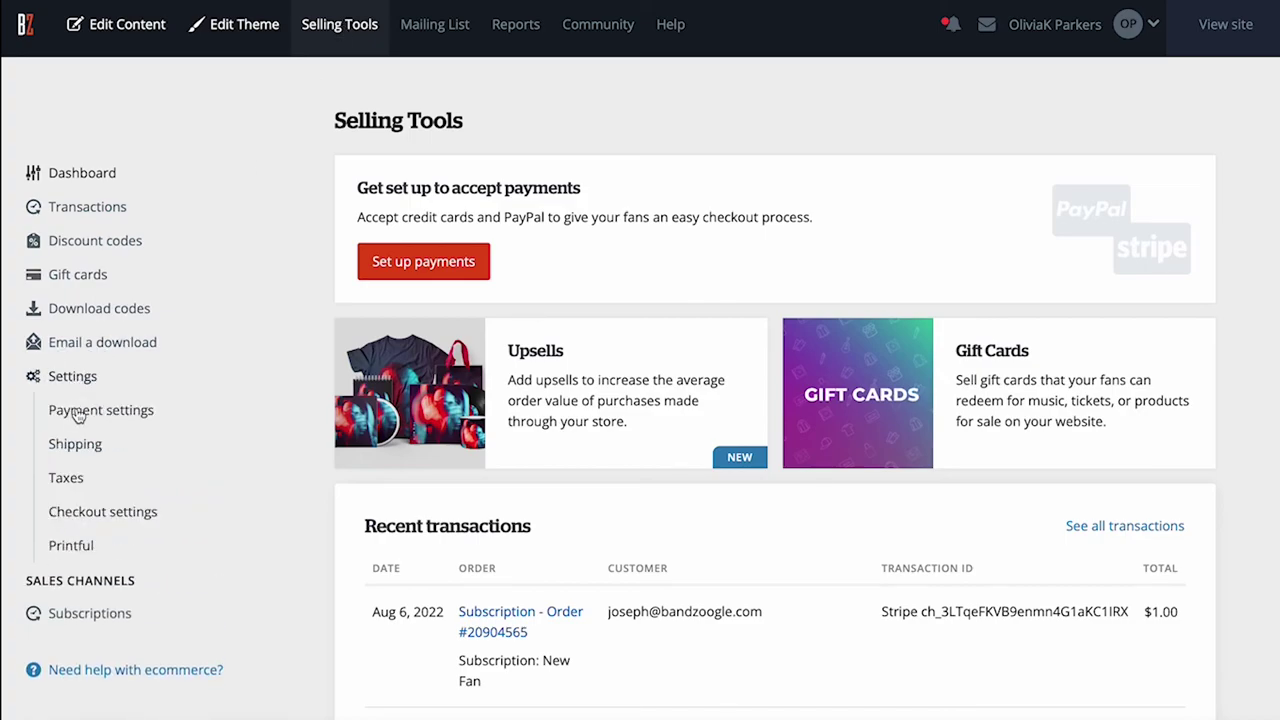
{"action": "left_click", "coordinate": [76, 412]}
{"action": "scroll", "coordinate": [287, 440], "scroll_direction": "down", "scroll_amount": 3}
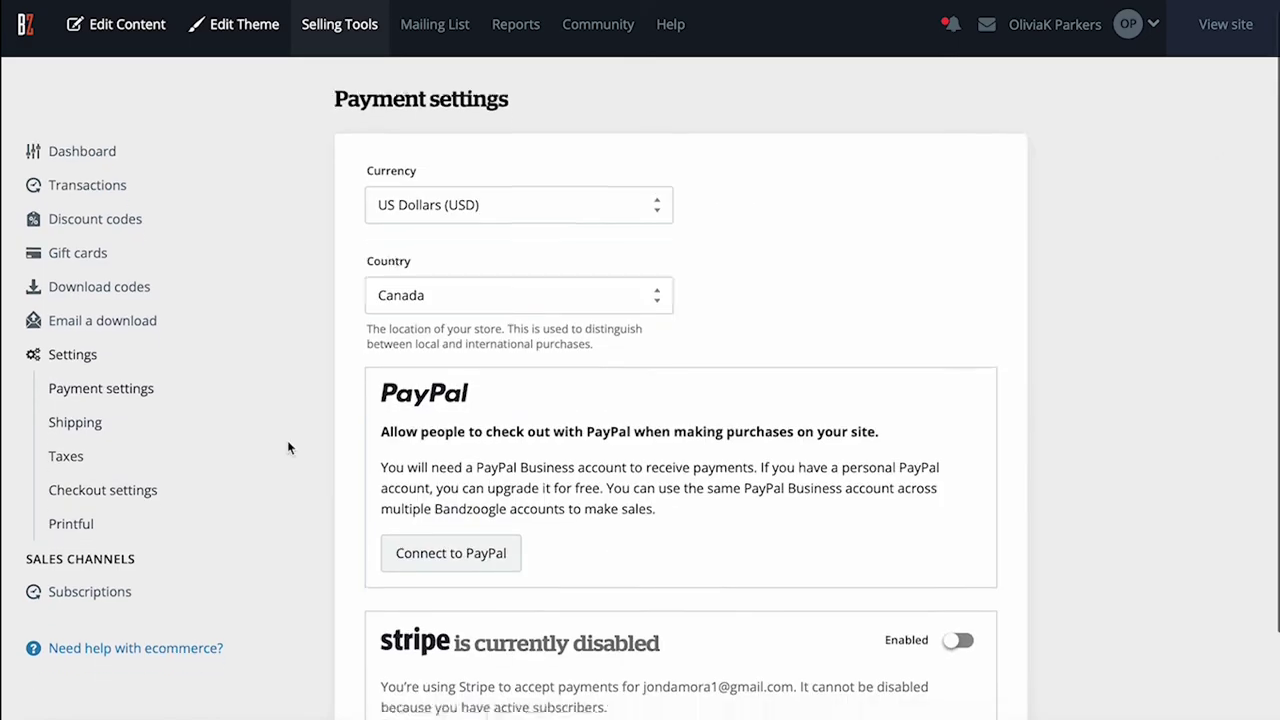
{"action": "scroll", "coordinate": [287, 447], "scroll_direction": "down", "scroll_amount": 1}
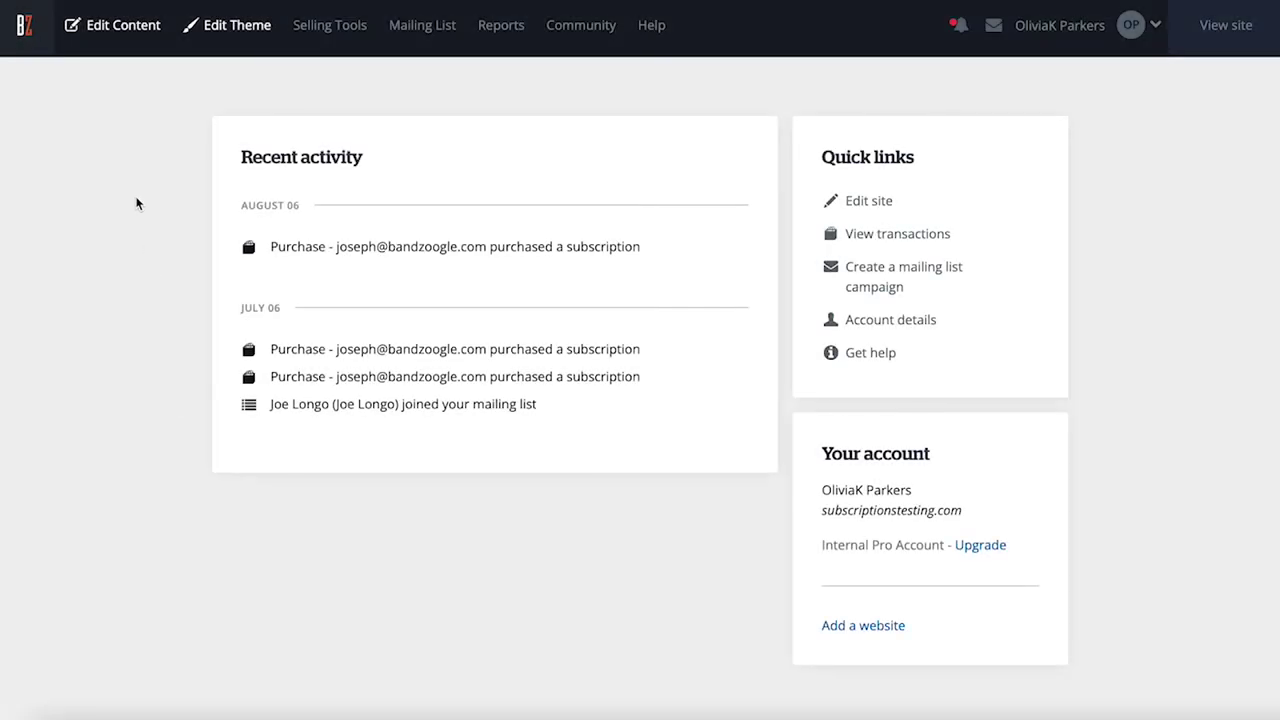
Step: Return to editing site content and switch to the Press Kit page
{"action": "left_click", "coordinate": [118, 33]}
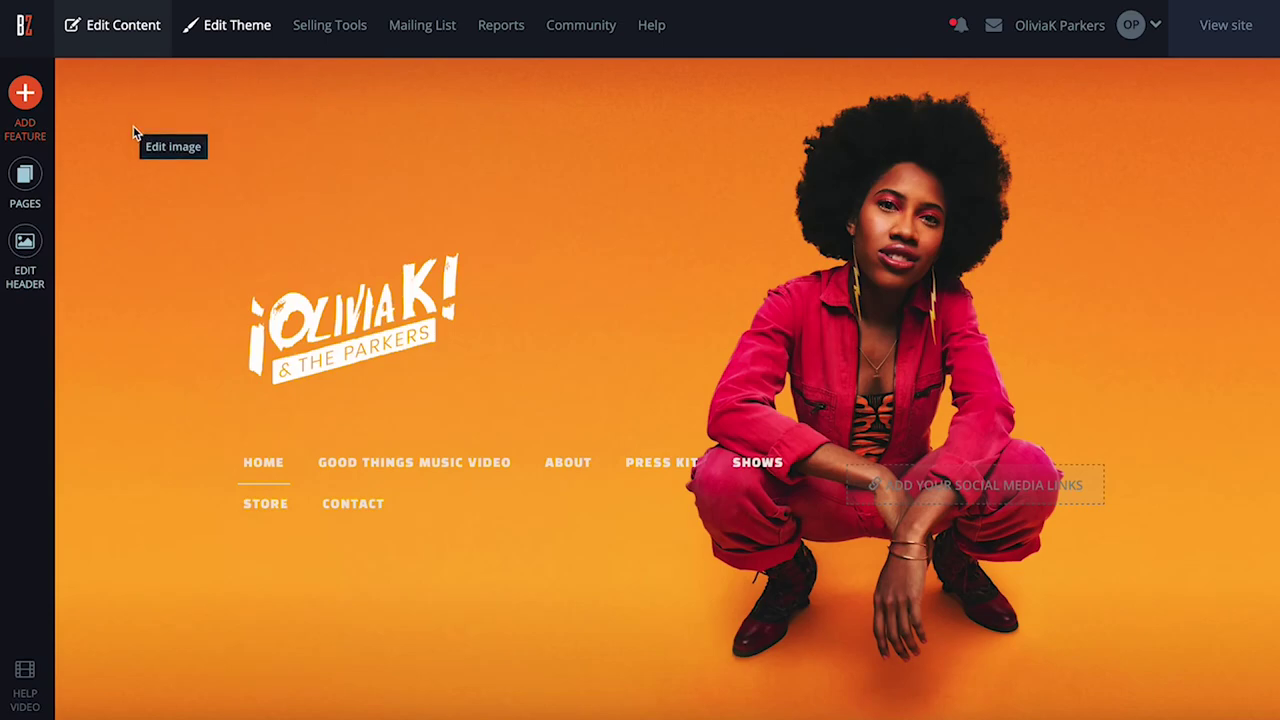
{"action": "left_click", "coordinate": [37, 179]}
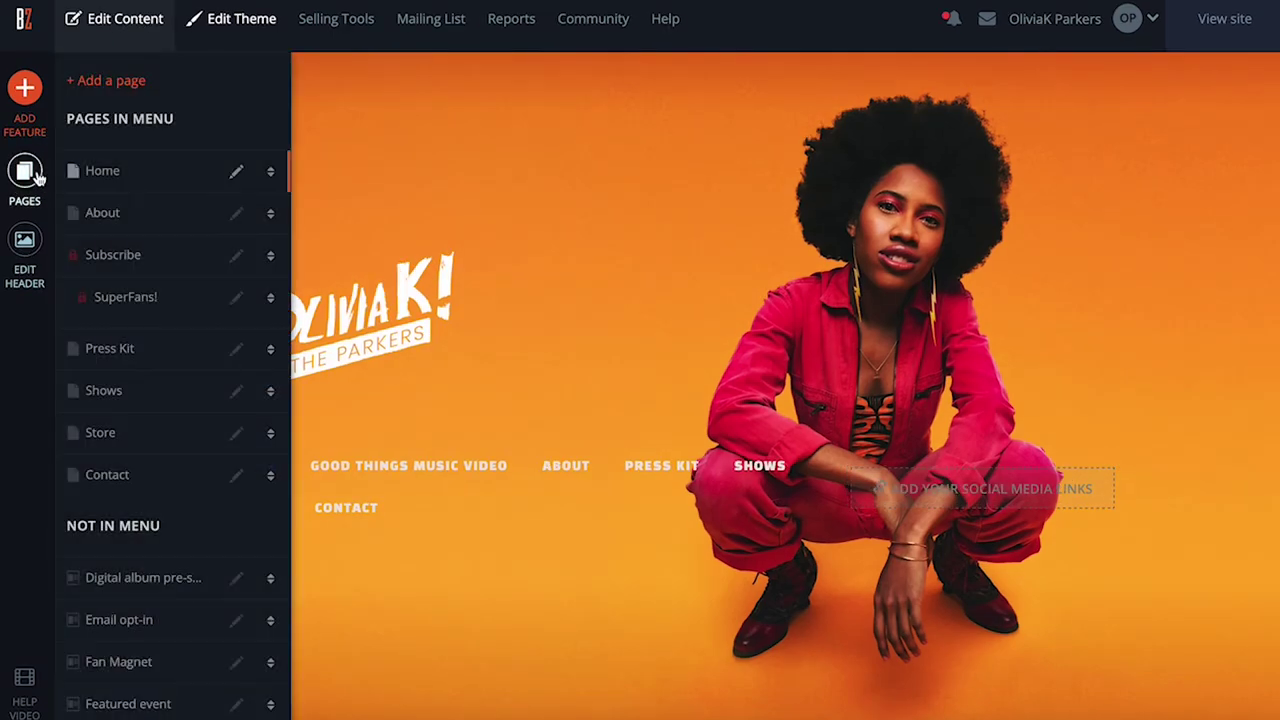
{"action": "left_click", "coordinate": [110, 350]}
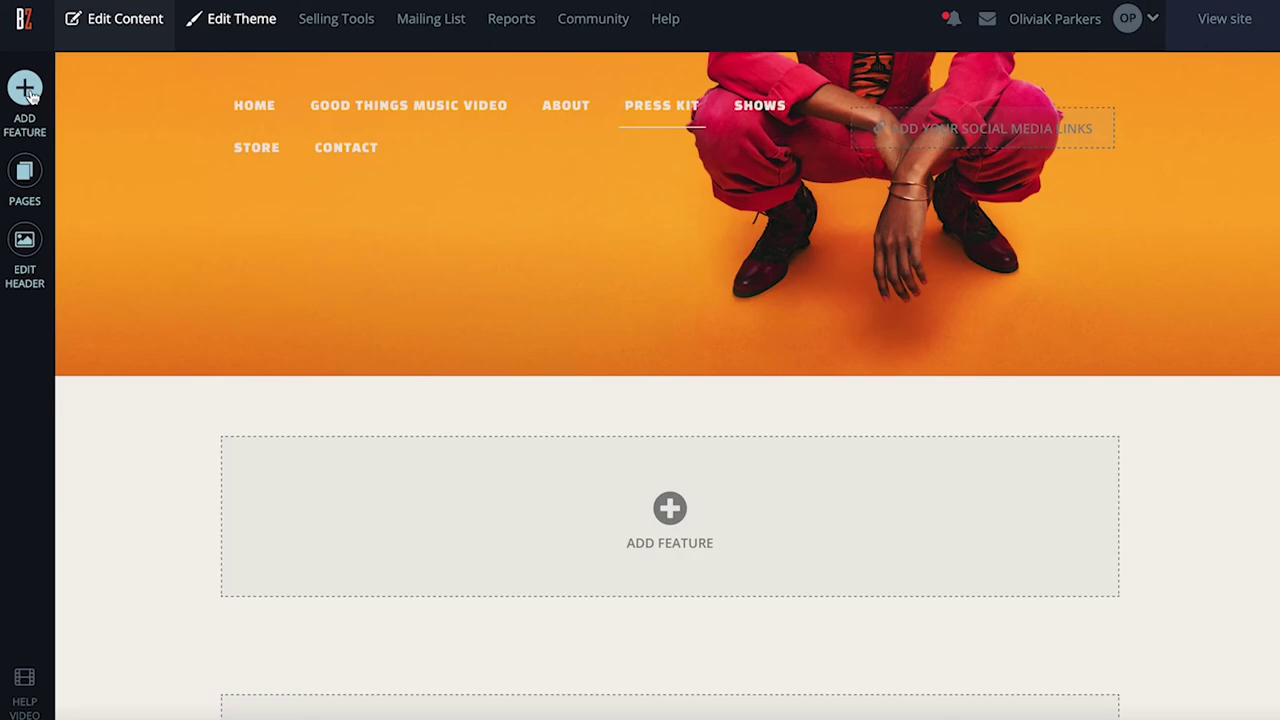
Step: Browse the list of addable features down to the Music section
{"action": "left_click", "coordinate": [27, 90]}
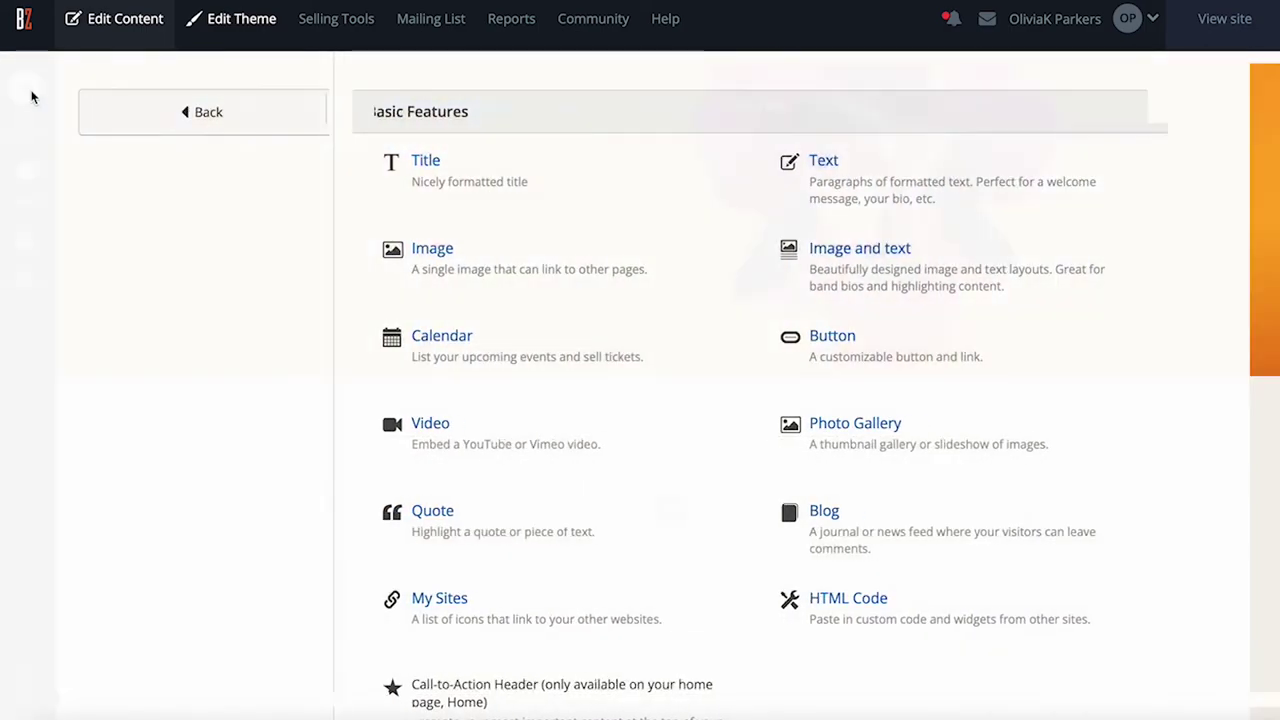
{"action": "scroll", "coordinate": [311, 380], "scroll_direction": "down", "scroll_amount": 5}
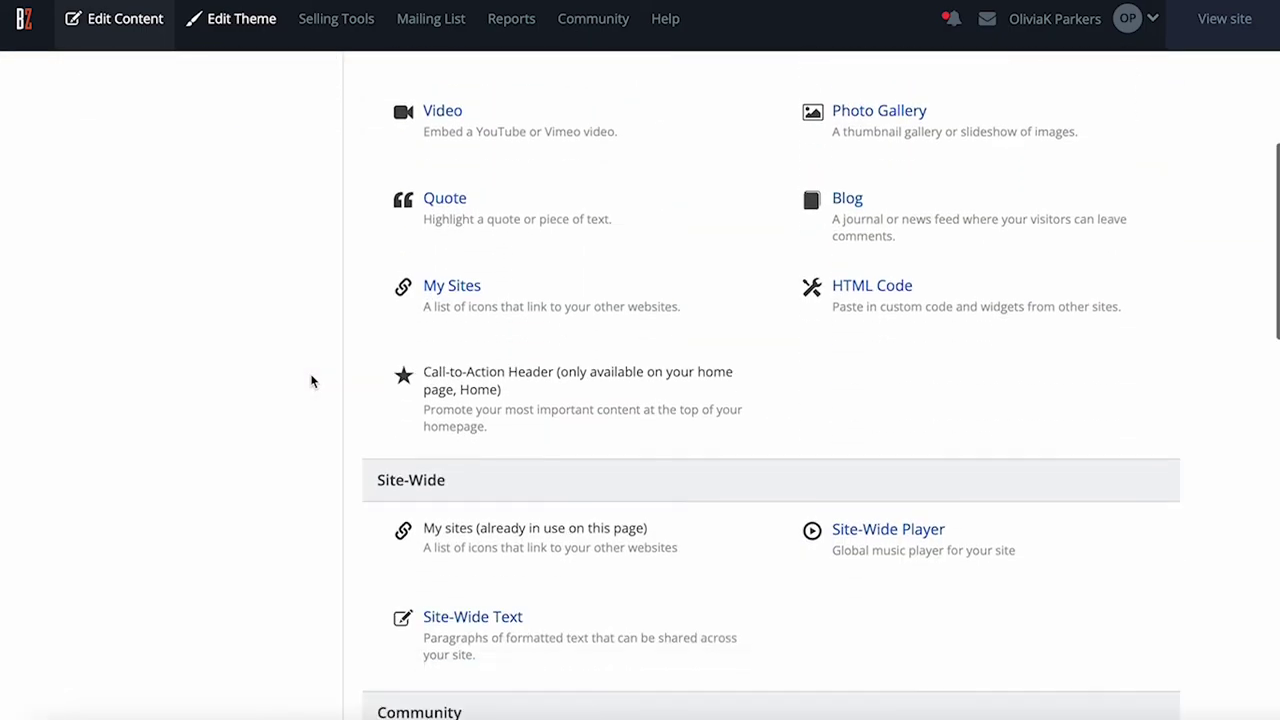
{"action": "scroll", "coordinate": [311, 380], "scroll_direction": "down", "scroll_amount": 5}
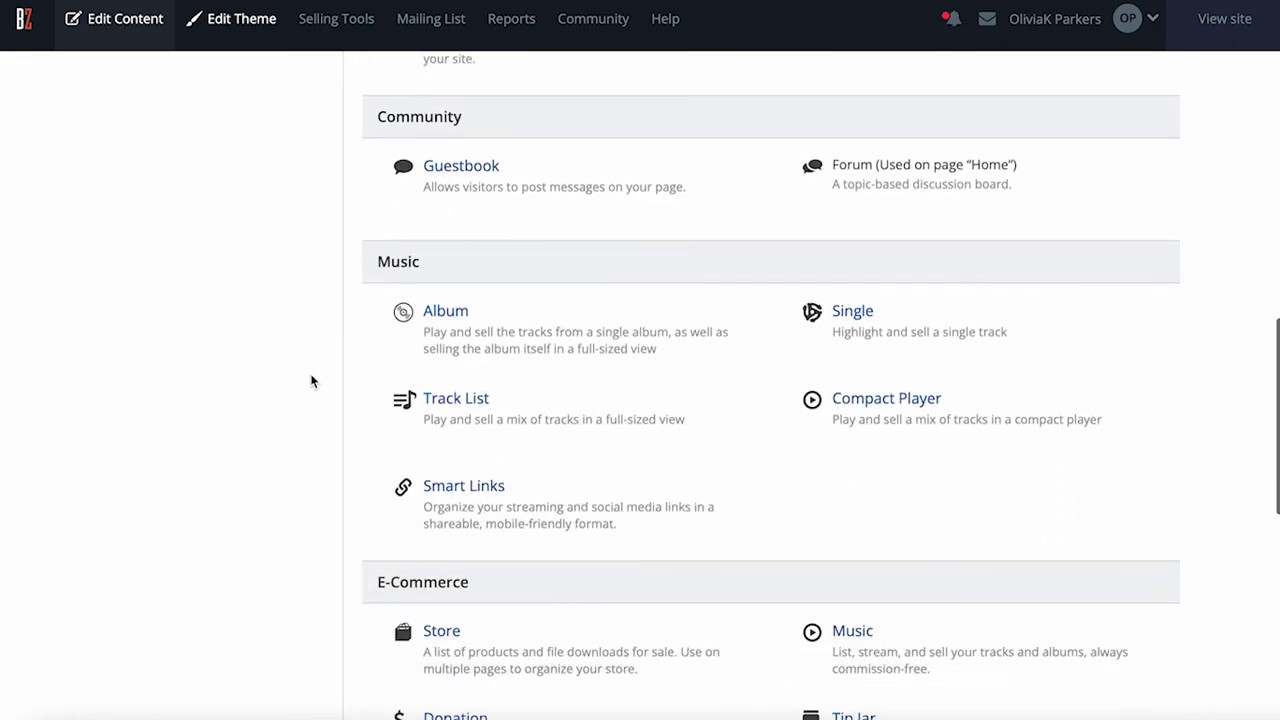
{"action": "scroll", "coordinate": [311, 380], "scroll_direction": "down", "scroll_amount": 1}
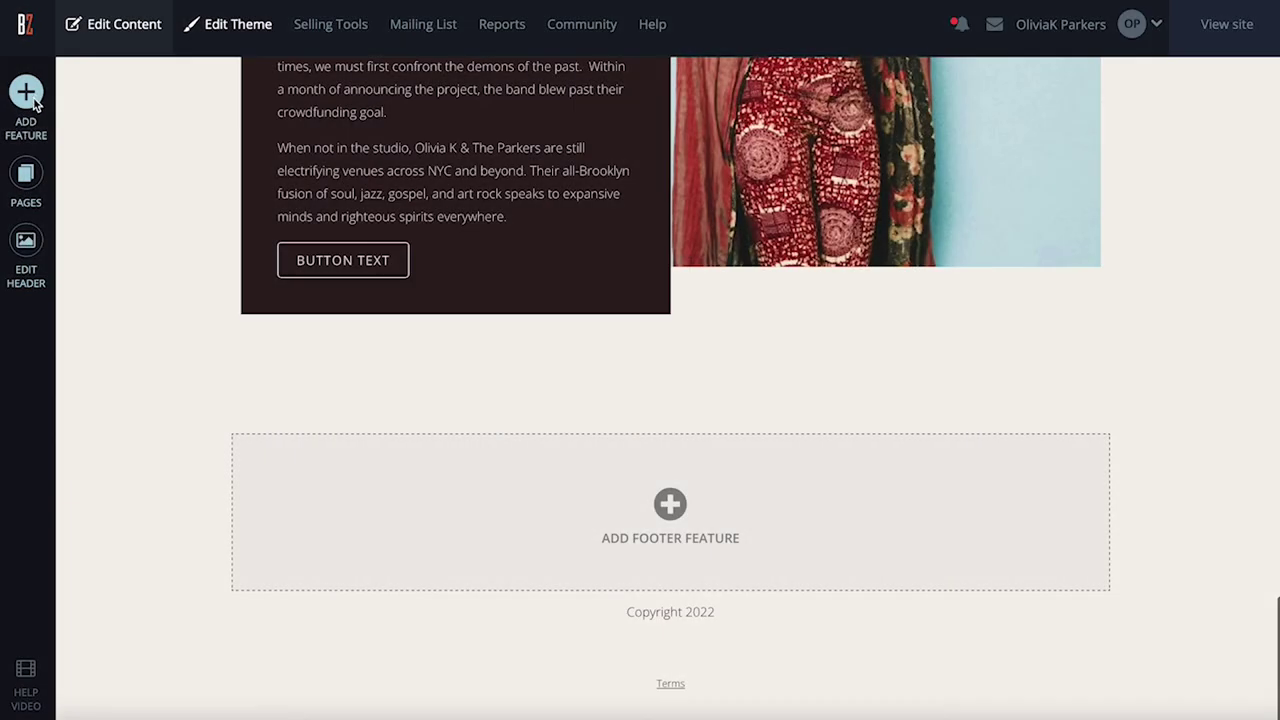
Step: Drop a Music Album feature into a new section above the footer and start a new album
{"action": "left_click", "coordinate": [33, 101]}
{"action": "scroll", "coordinate": [571, 409], "scroll_direction": "down", "scroll_amount": 10}
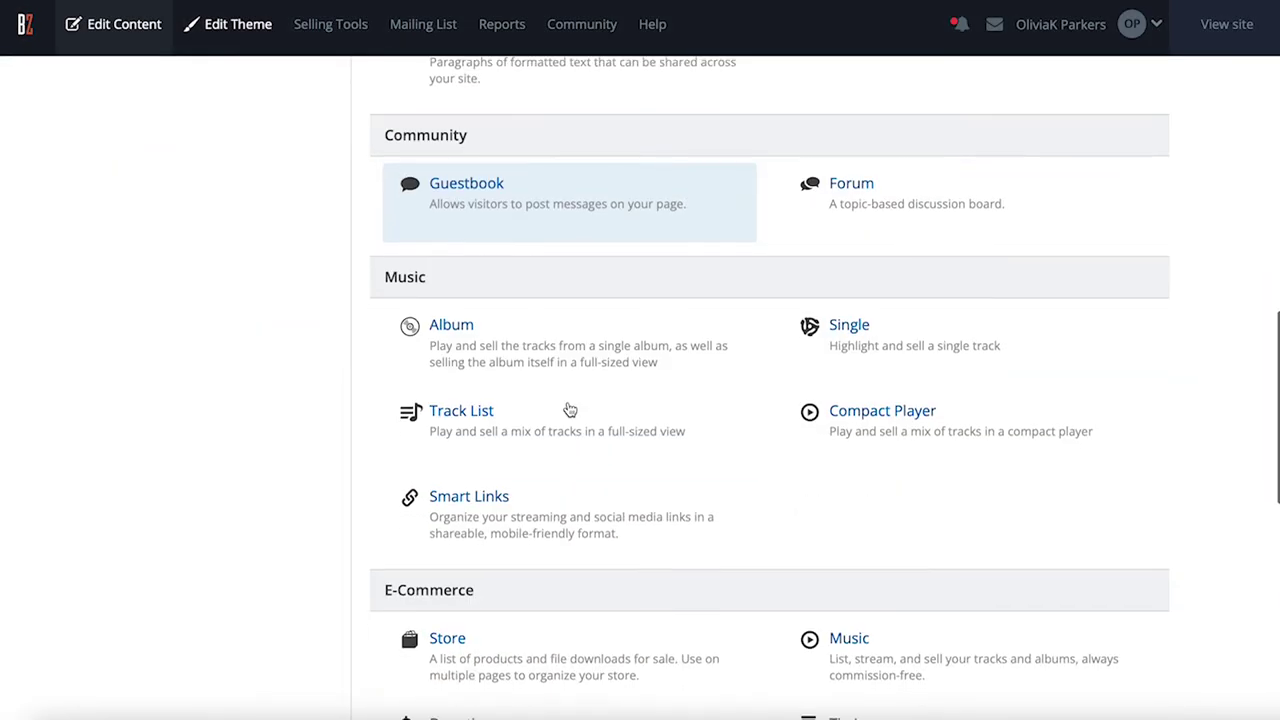
{"action": "scroll", "coordinate": [569, 409], "scroll_direction": "down", "scroll_amount": 1}
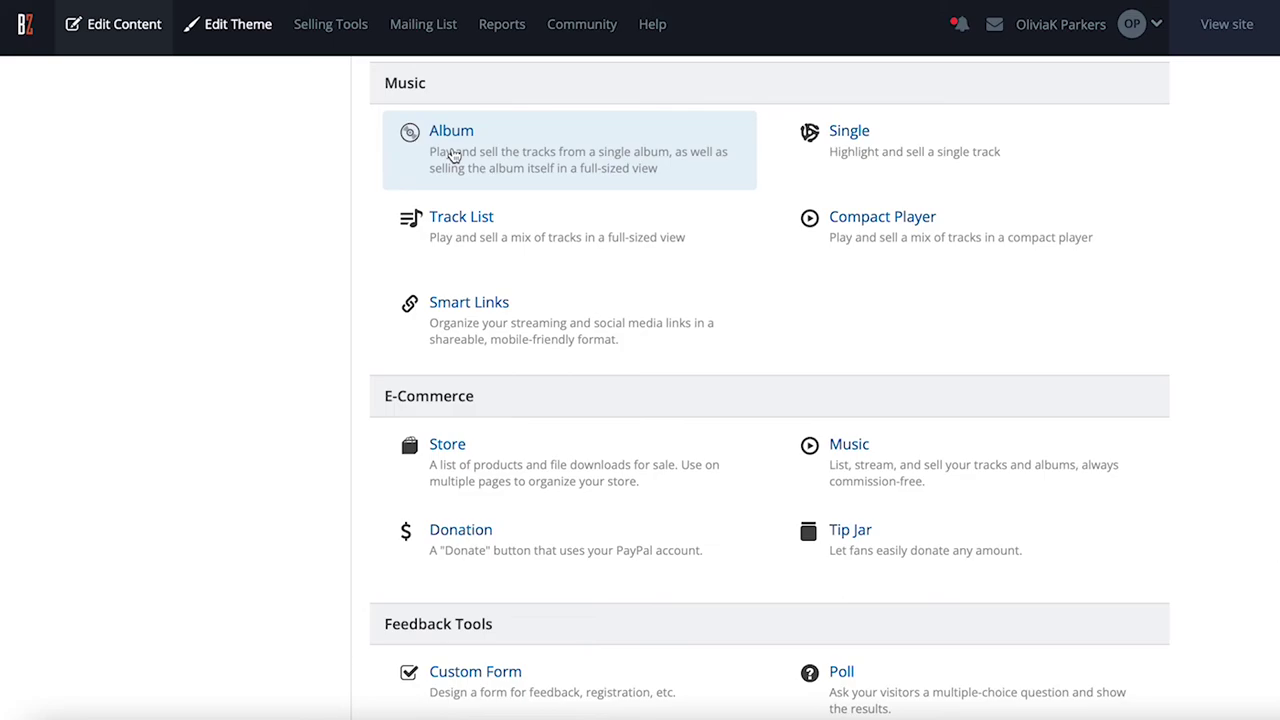
{"action": "left_click", "coordinate": [452, 155]}
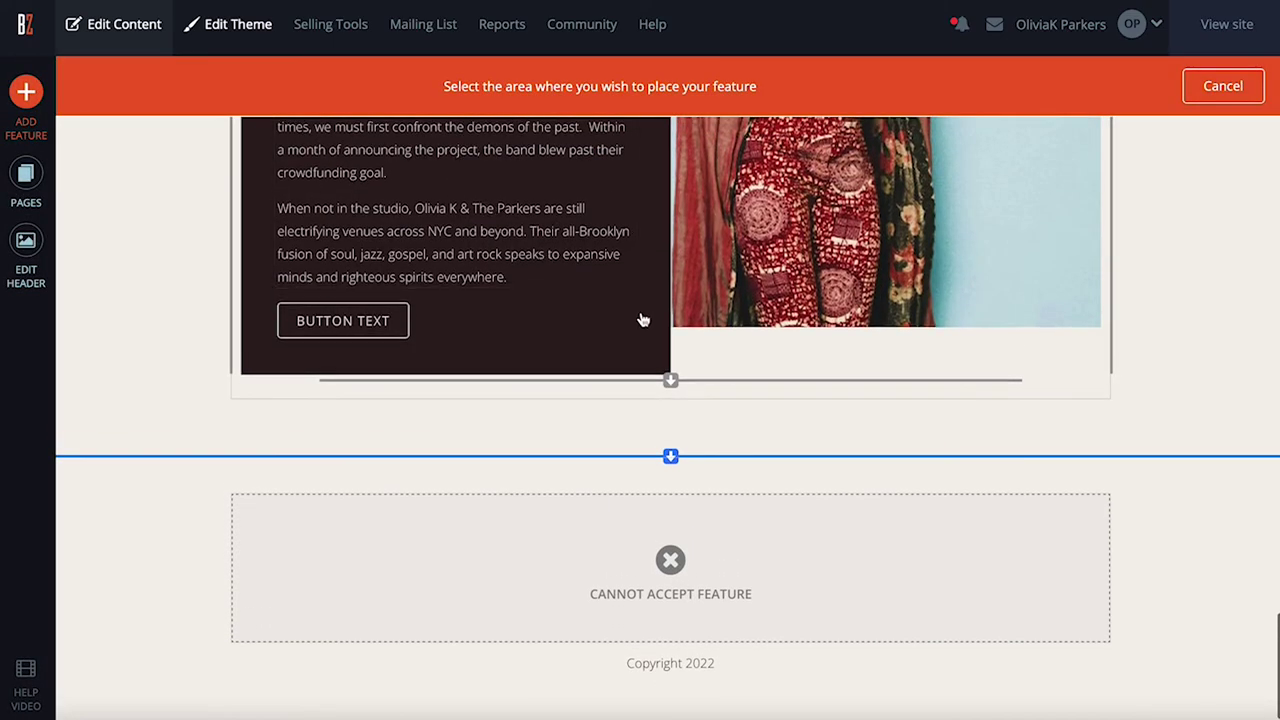
{"action": "left_click", "coordinate": [669, 459]}
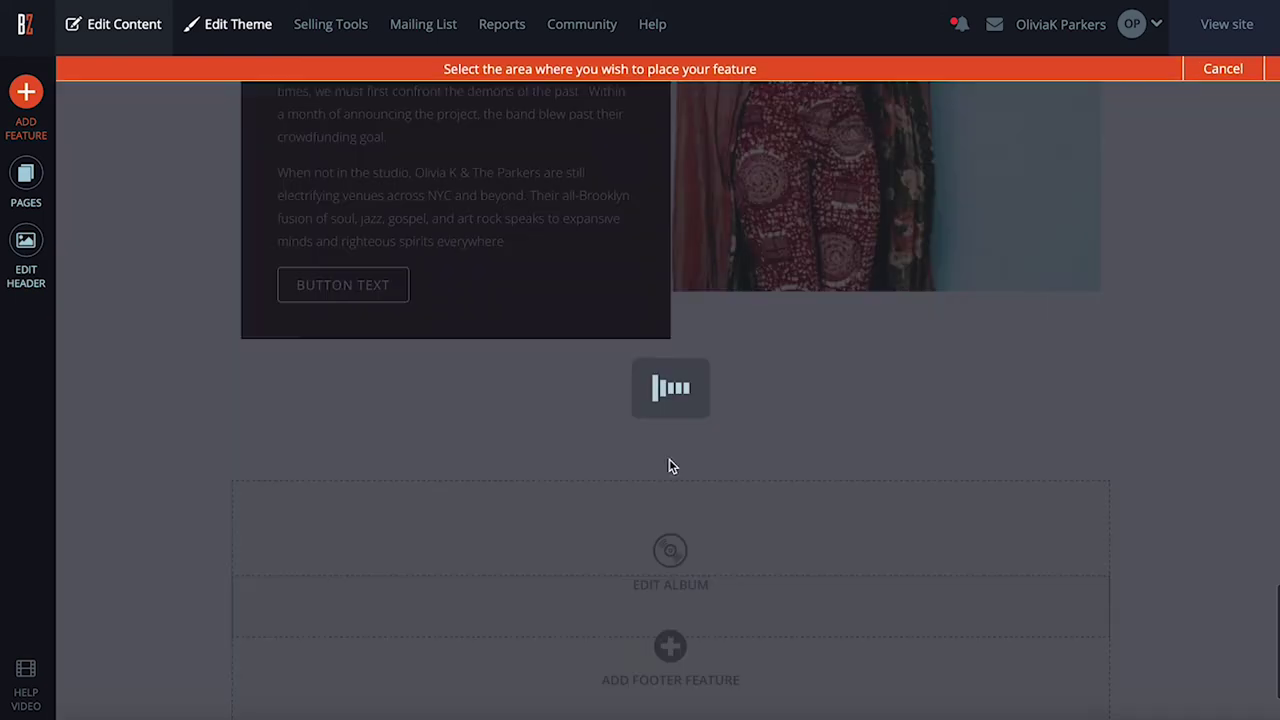
{"action": "left_click", "coordinate": [948, 93]}
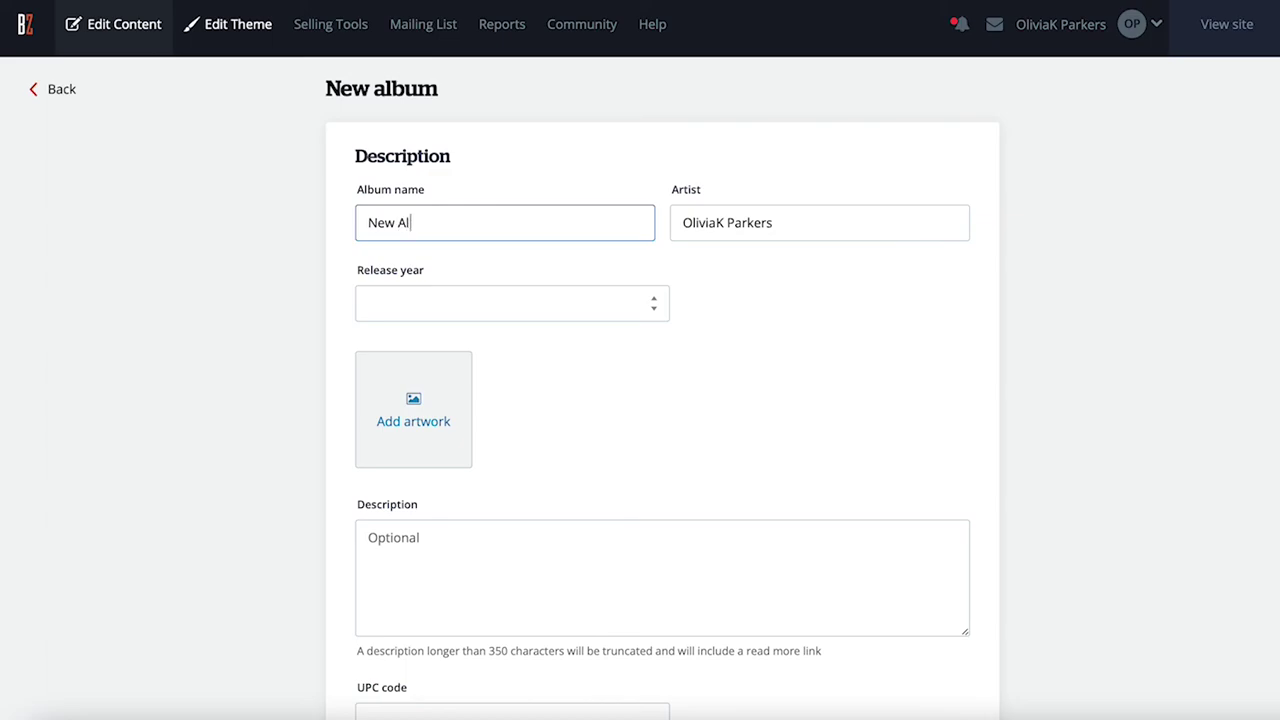
Step: Set the album's release year to 2022
{"action": "left_click", "coordinate": [614, 304]}
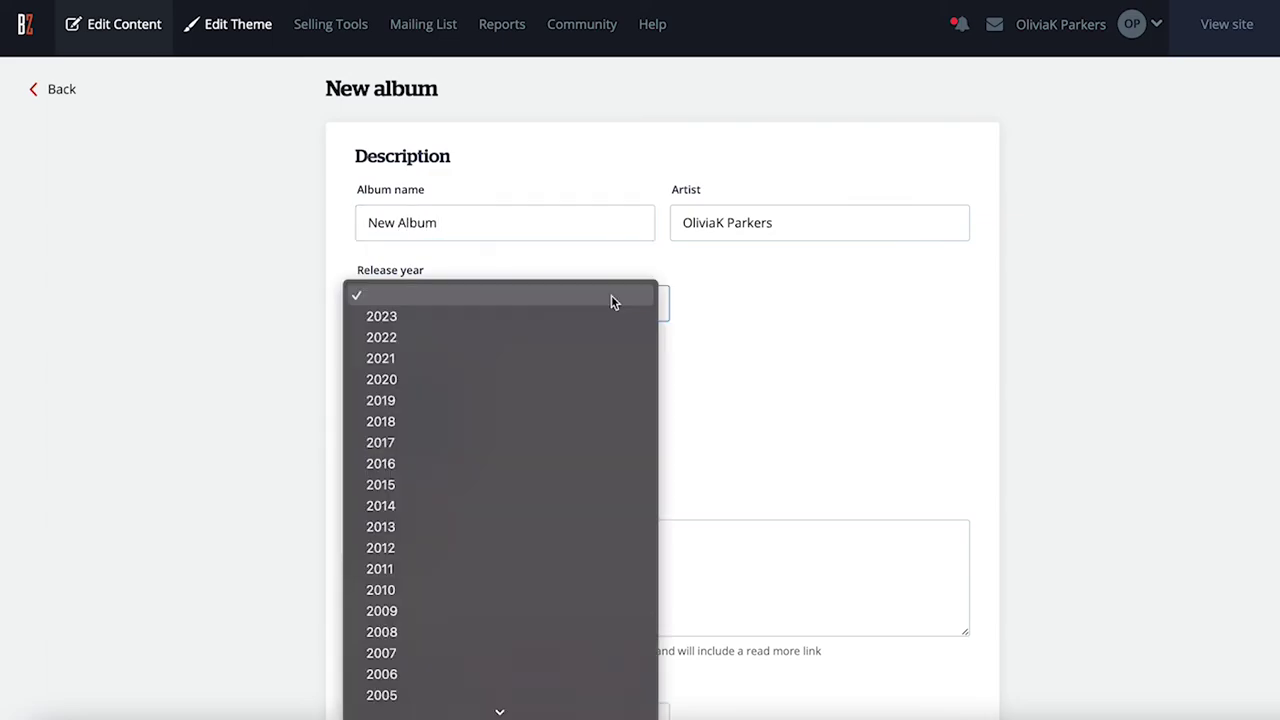
{"action": "left_click", "coordinate": [581, 342]}
{"action": "scroll", "coordinate": [548, 397], "scroll_direction": "down", "scroll_amount": 1}
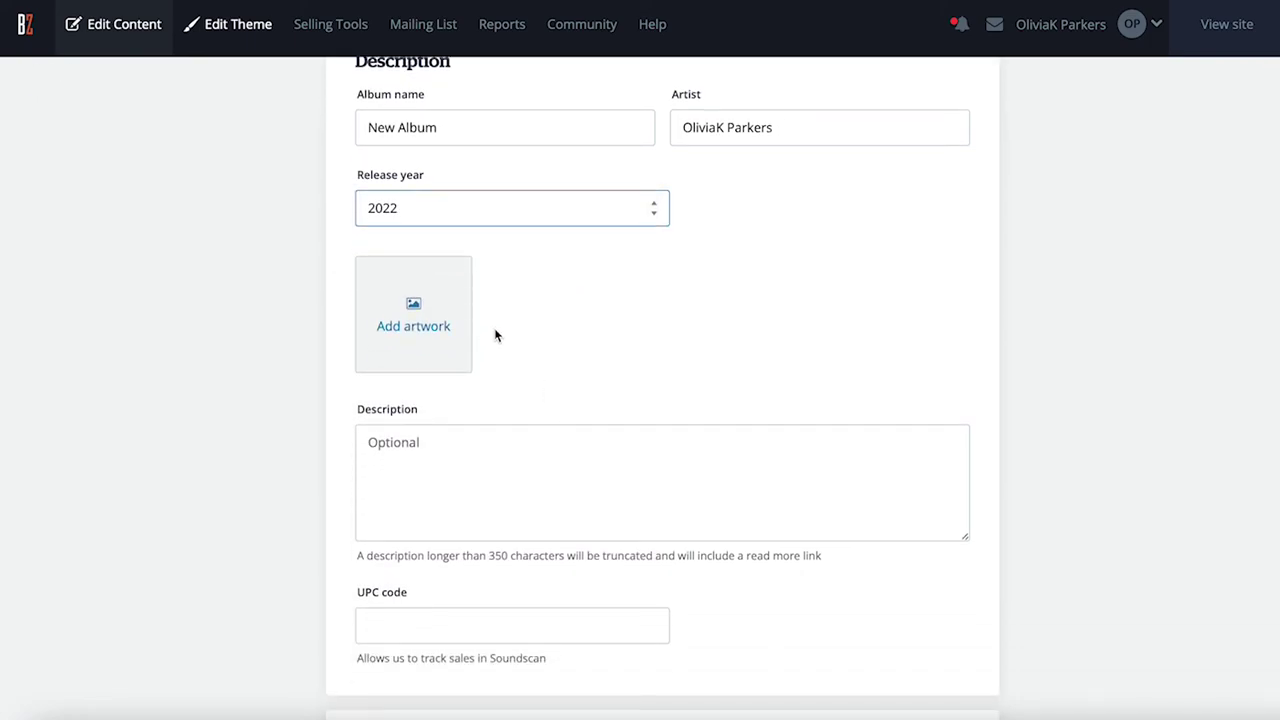
Step: Write the description 'Our awesome new collection of recordings.' ending in a full stop
{"action": "left_click", "coordinate": [420, 455]}
{"action": "type", "text": "Our awe"}
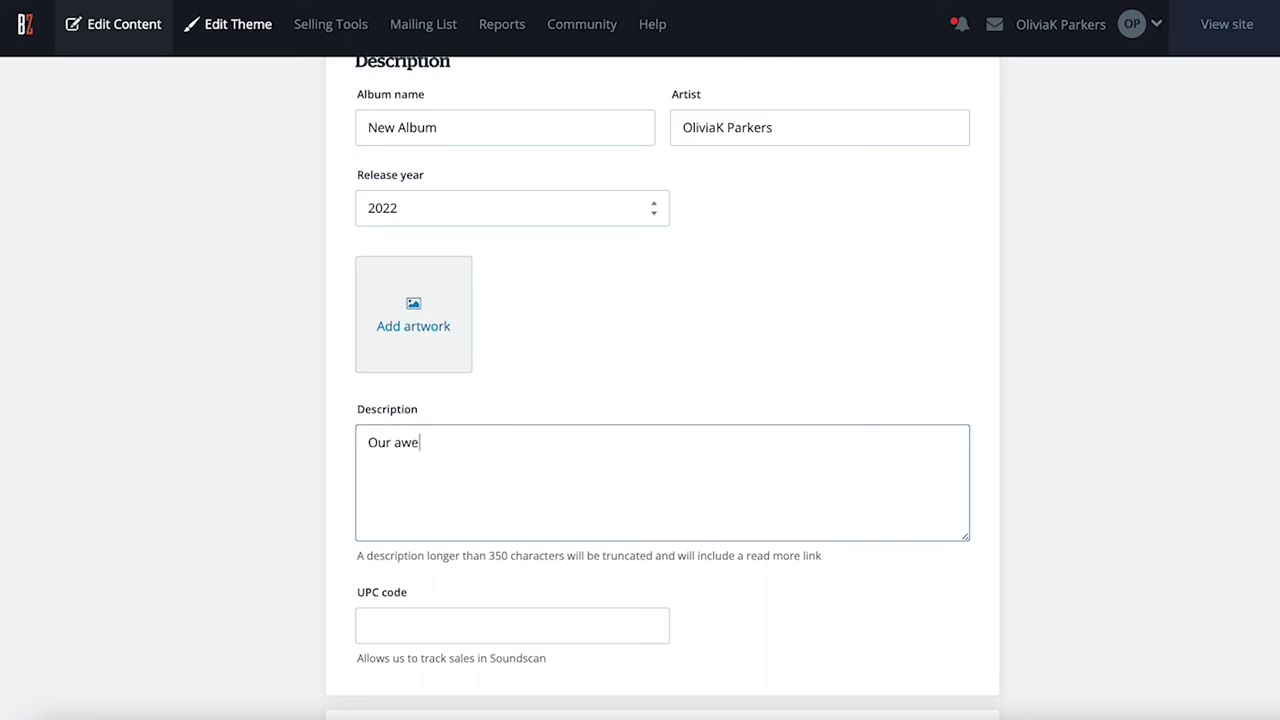
{"action": "type", "text": "some new collection of recordings!"}
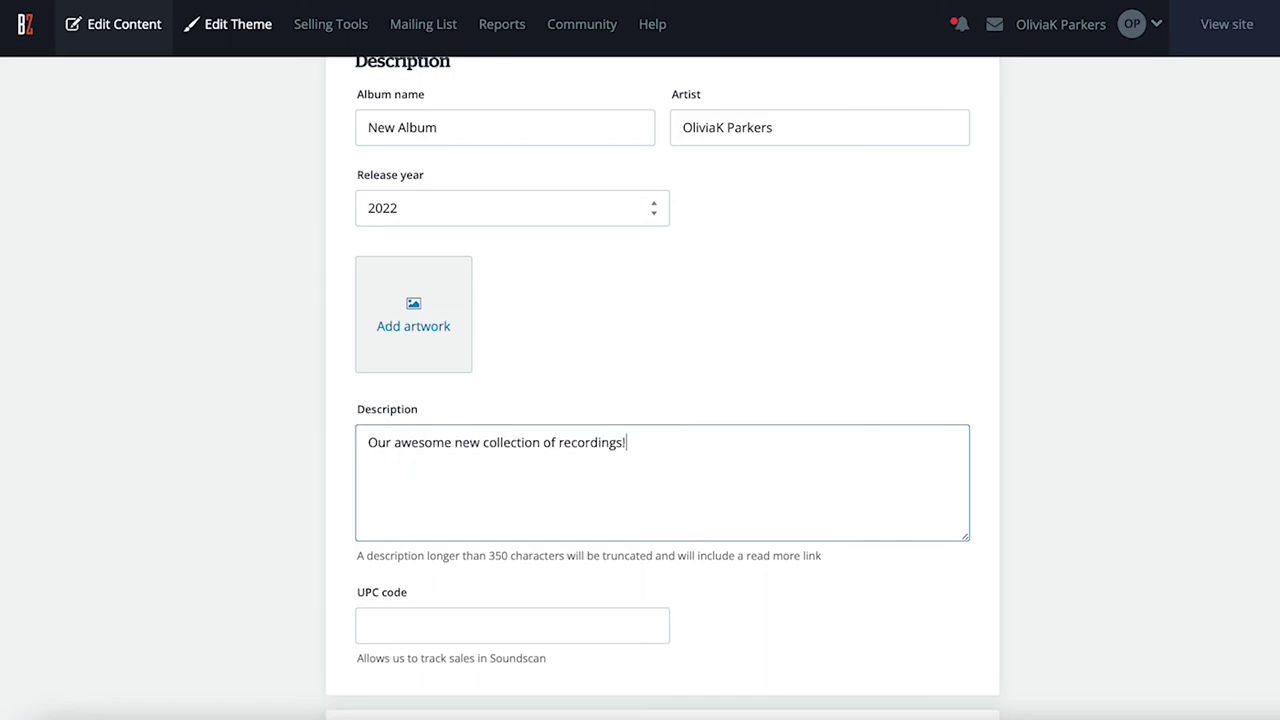
{"action": "key", "text": "BackSpace"}
{"action": "type", "text": "."}
{"action": "scroll", "coordinate": [637, 445], "scroll_direction": "down", "scroll_amount": 3}
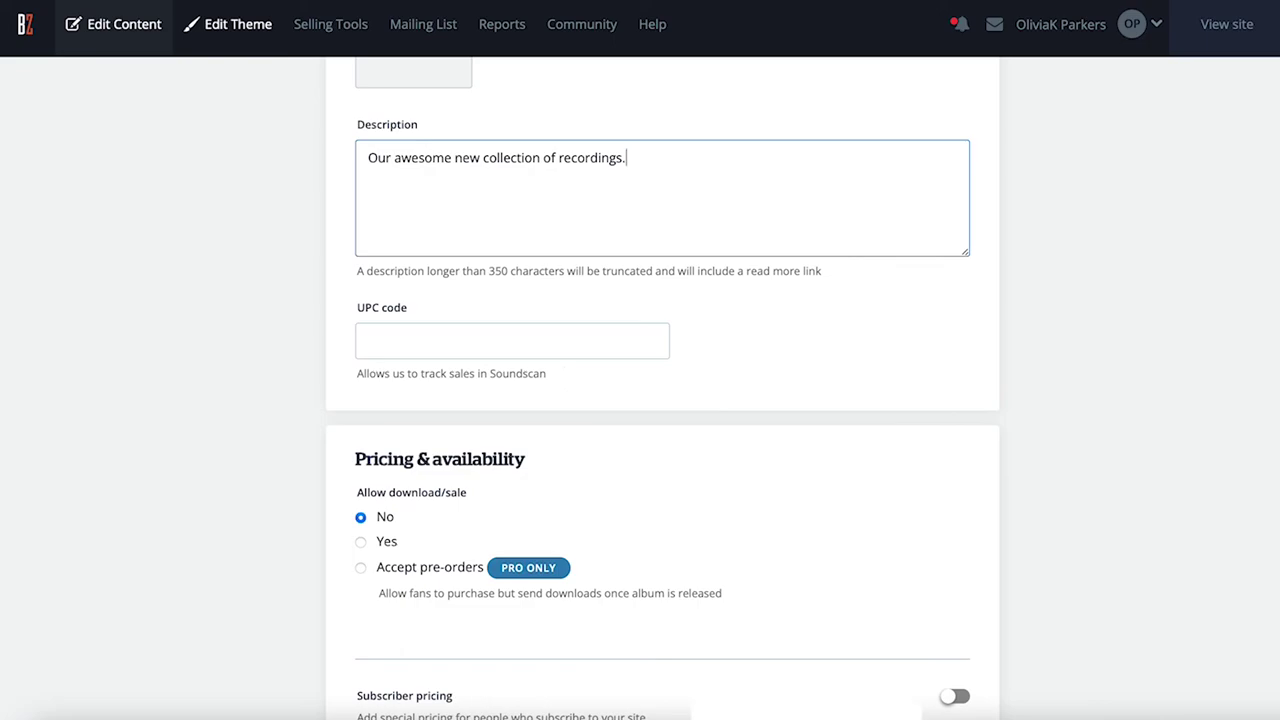
Step: Make the album a paid, fixed-price sale at 9.99 USD, on sale for 8.50
{"action": "scroll", "coordinate": [364, 201], "scroll_direction": "down", "scroll_amount": 4}
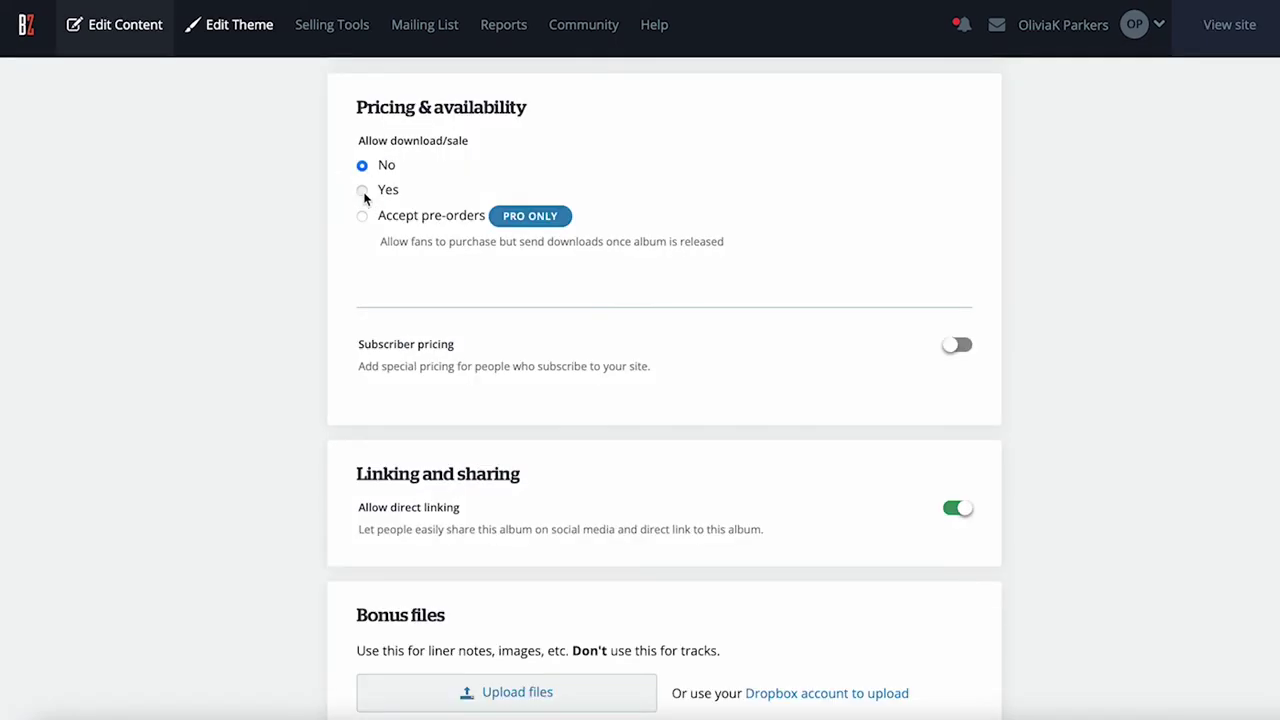
{"action": "left_click", "coordinate": [362, 191]}
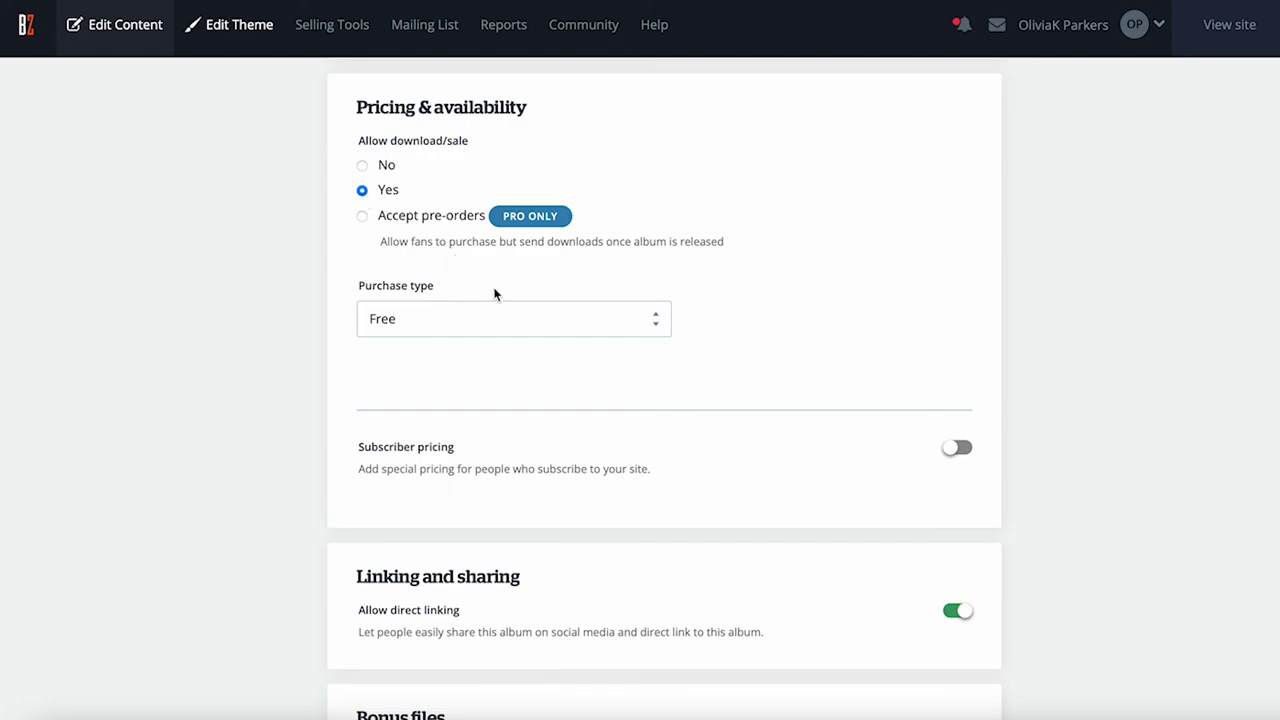
{"action": "left_click", "coordinate": [520, 320]}
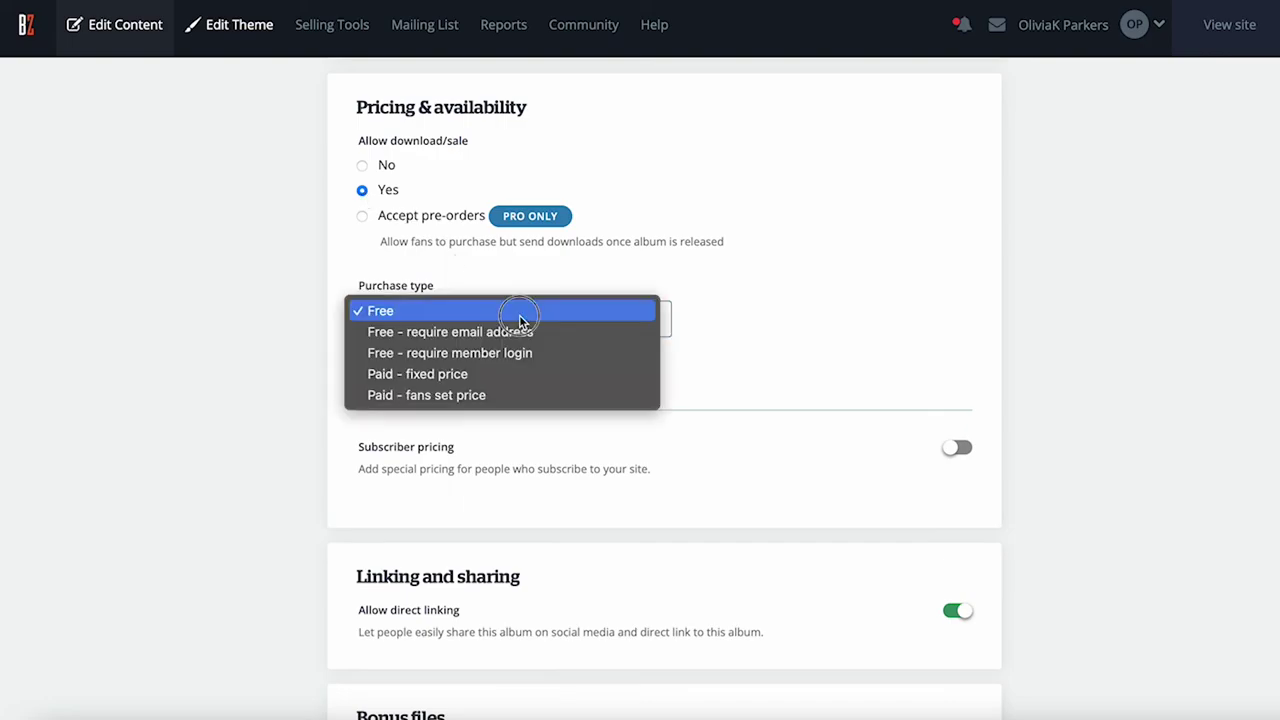
{"action": "left_click", "coordinate": [492, 374]}
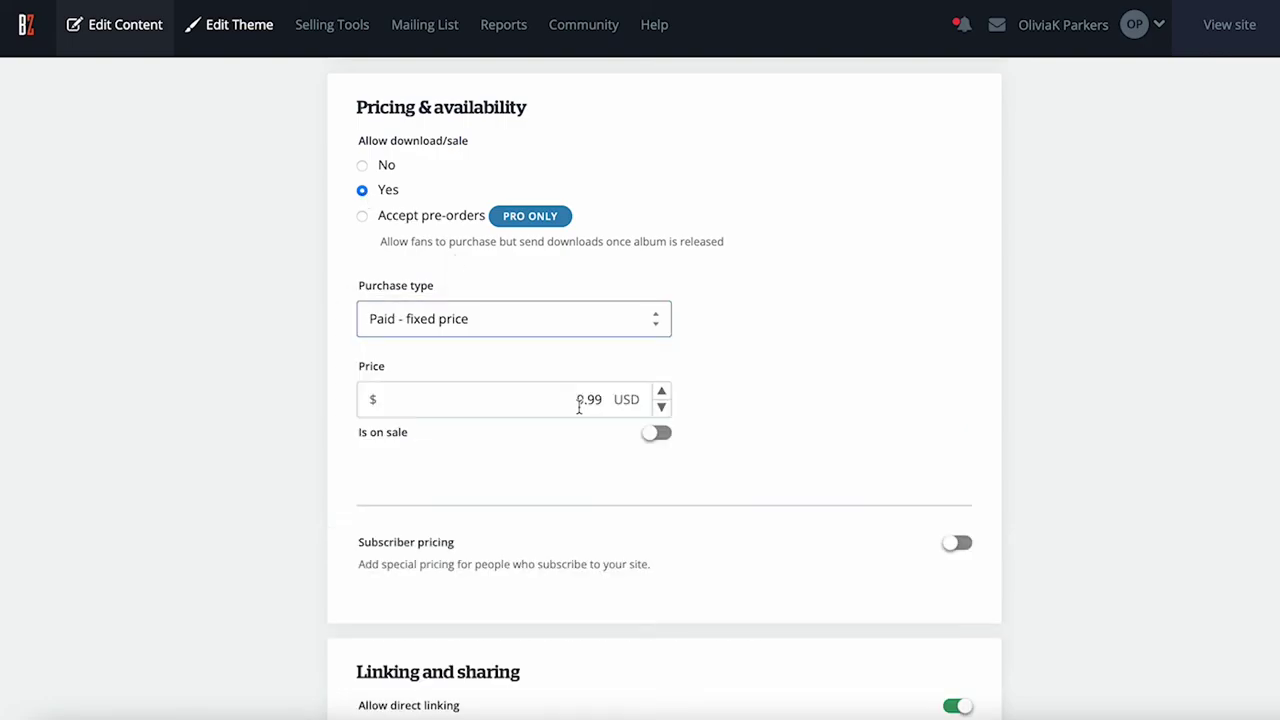
{"action": "left_click", "coordinate": [656, 436]}
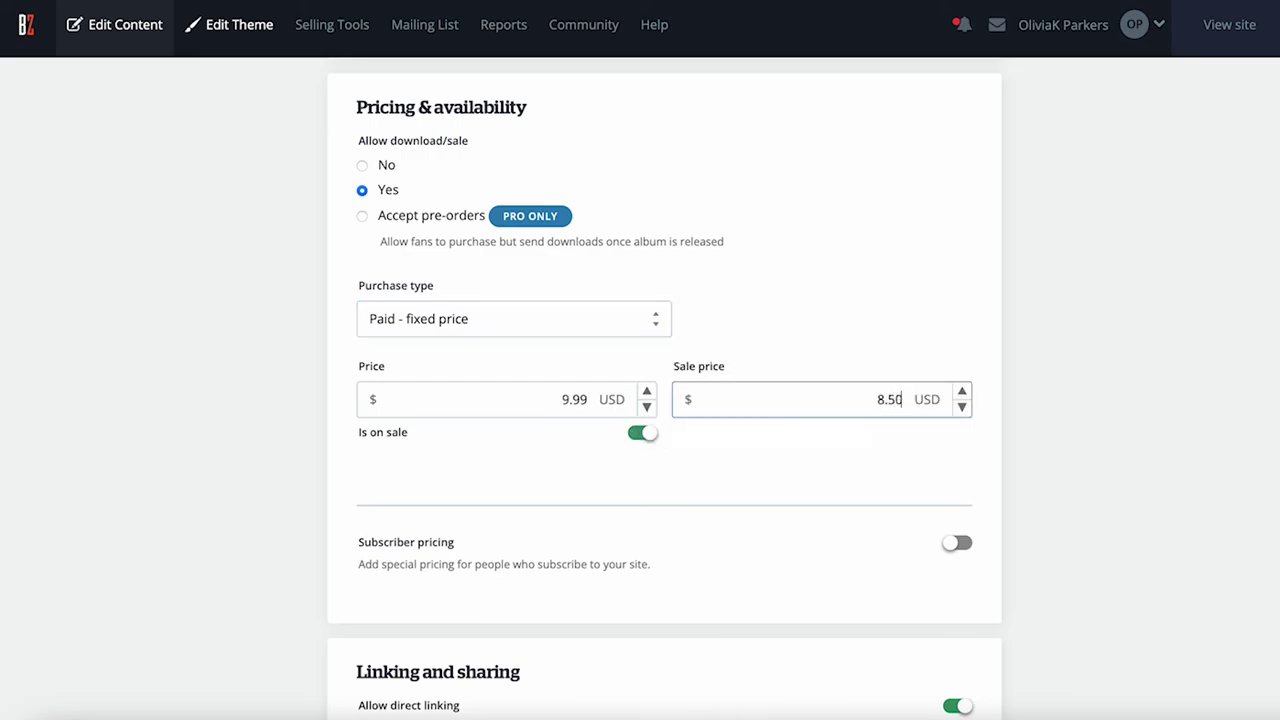
{"action": "left_click", "coordinate": [866, 349]}
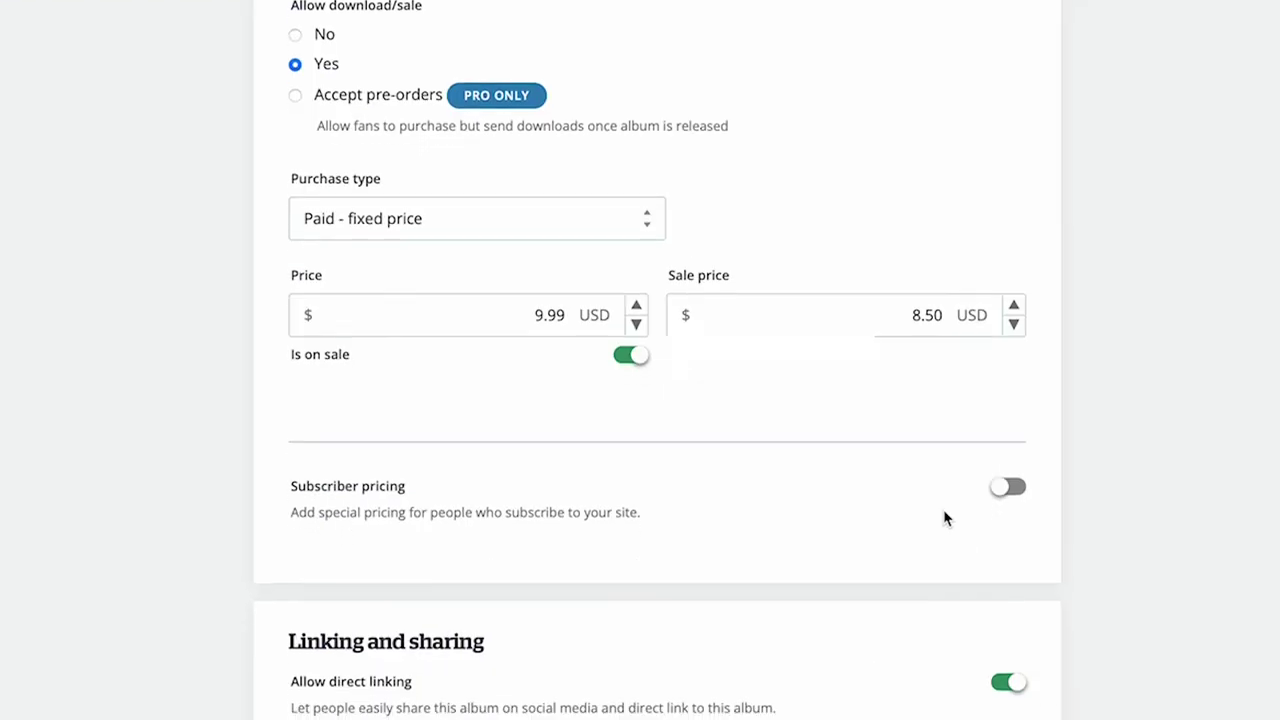
{"action": "scroll", "coordinate": [903, 561], "scroll_direction": "down", "scroll_amount": 2}
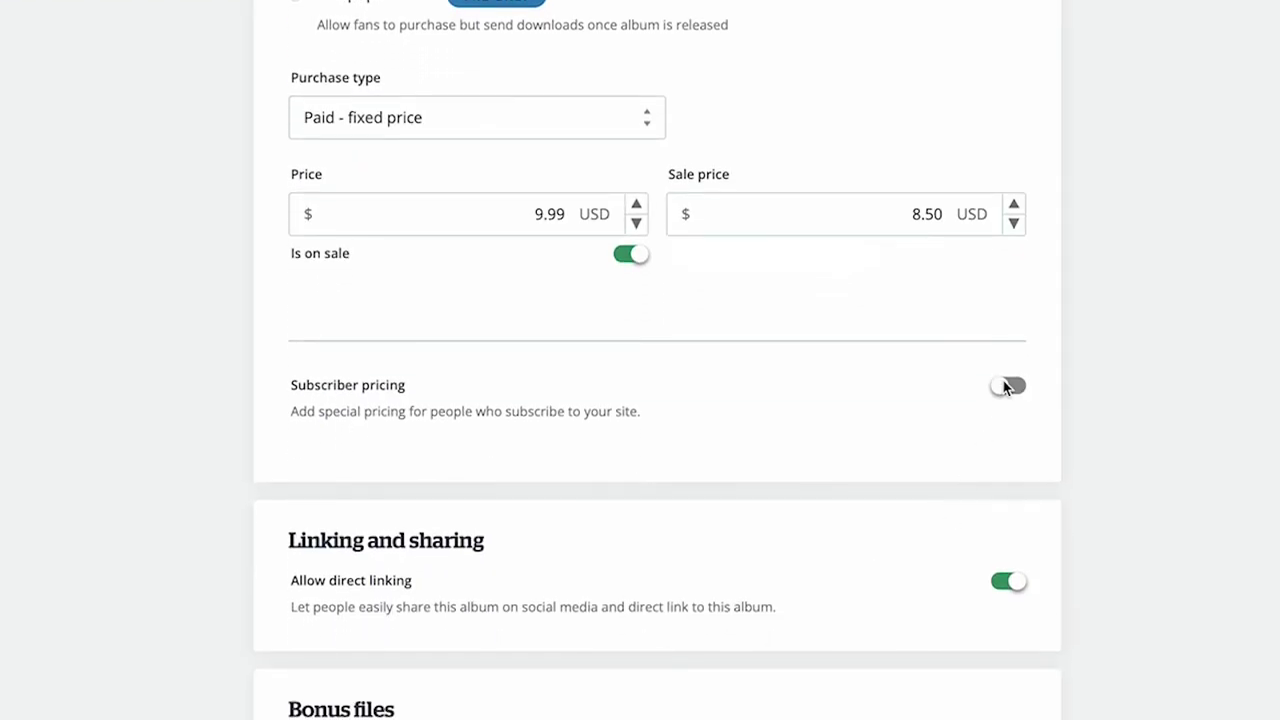
Step: Enable subscriber pricing with a fixed price of 5.00 USD
{"action": "left_click", "coordinate": [1005, 389]}
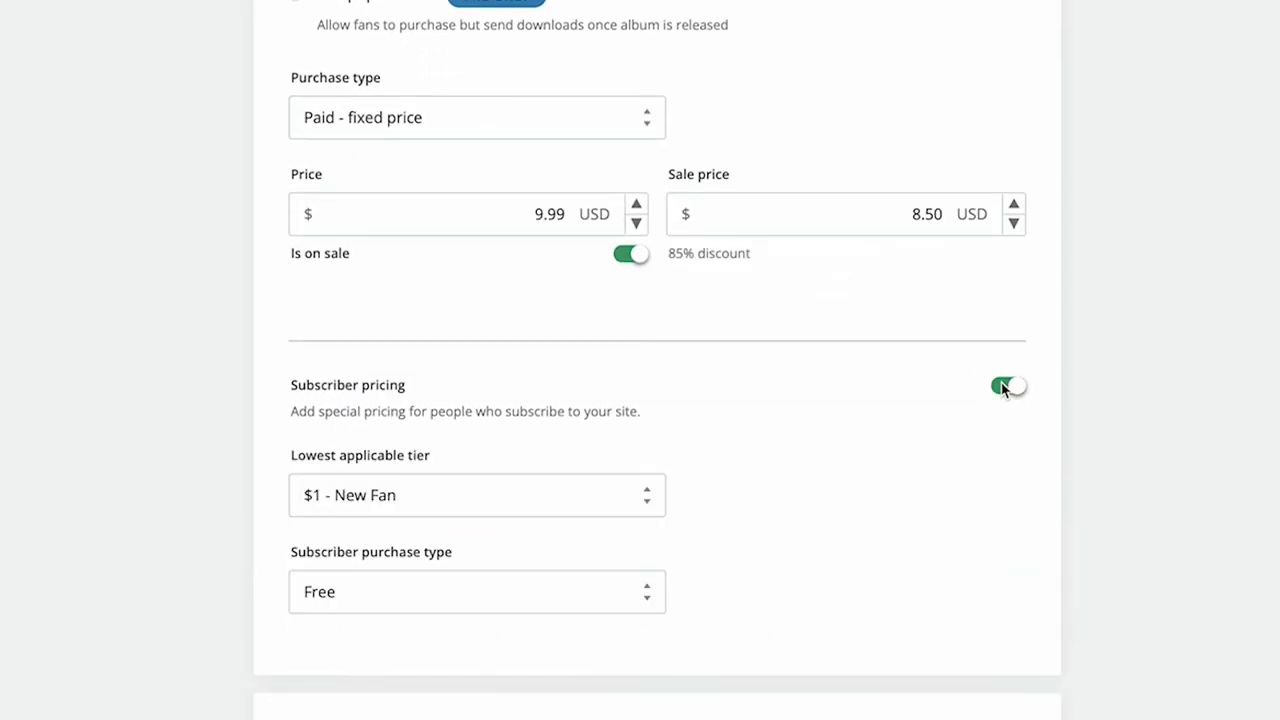
{"action": "scroll", "coordinate": [795, 471], "scroll_direction": "down", "scroll_amount": 1}
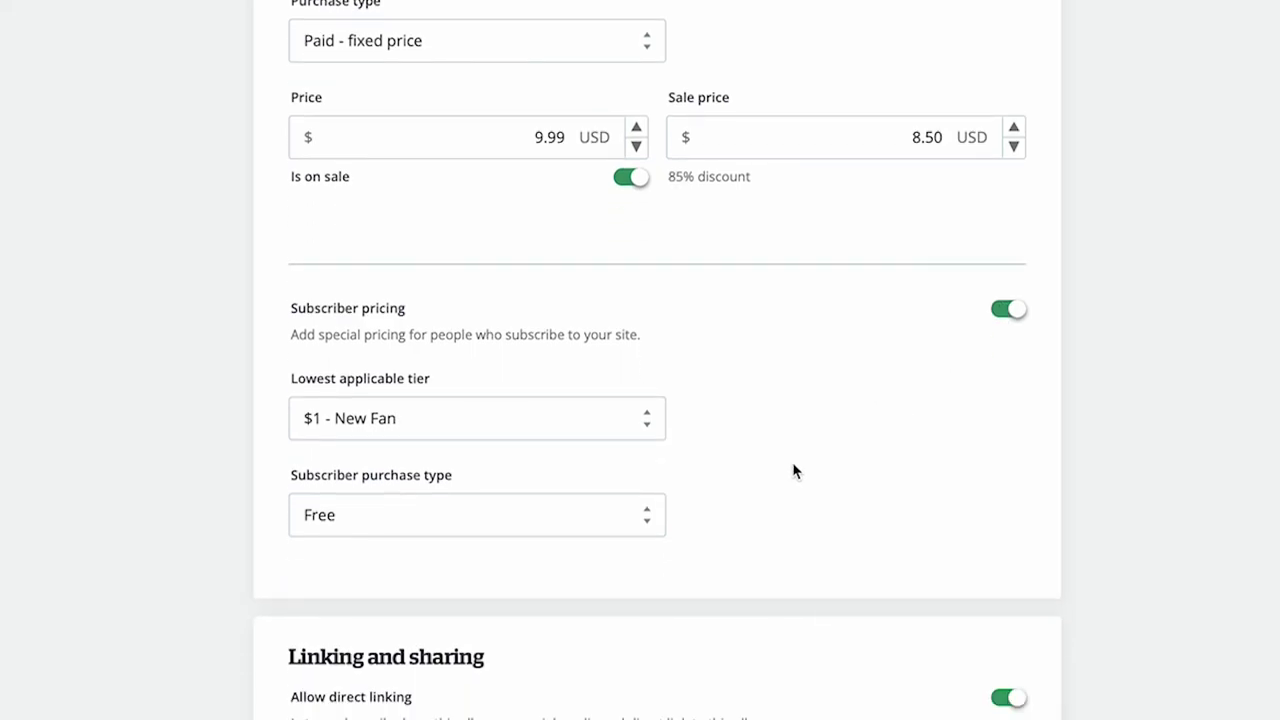
{"action": "left_click", "coordinate": [647, 516]}
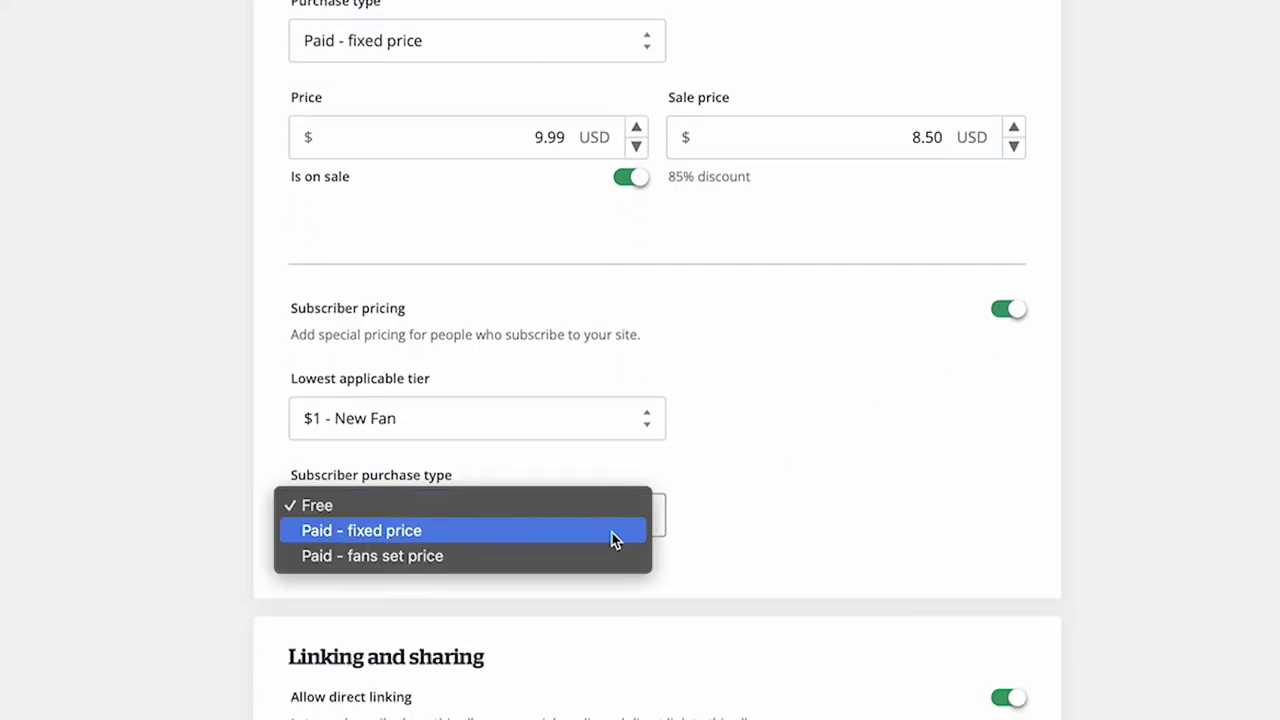
{"action": "left_click", "coordinate": [611, 534]}
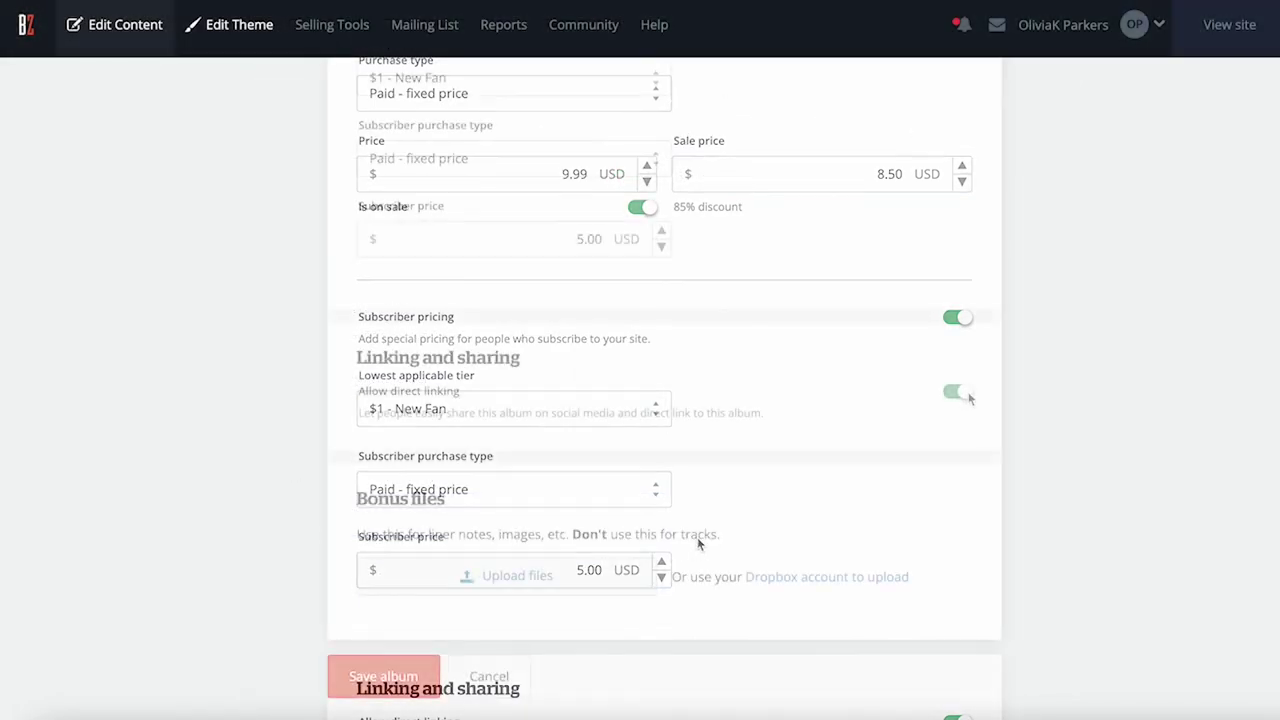
Step: Save the album and begin adding the Coin Sound.mp3 track
{"action": "left_click", "coordinate": [966, 394]}
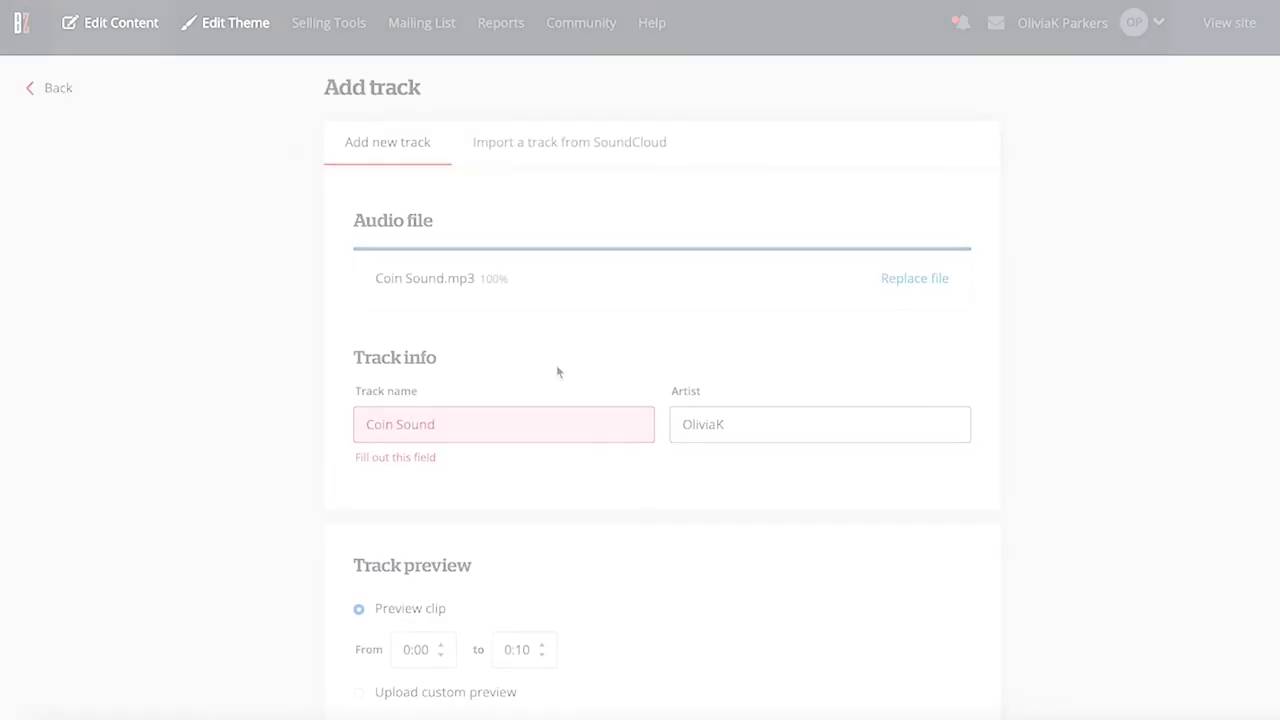
Step: Allow the Coin Sound track to be sold as a paid, fixed-price download
{"action": "scroll", "coordinate": [557, 371], "scroll_direction": "down", "scroll_amount": 3}
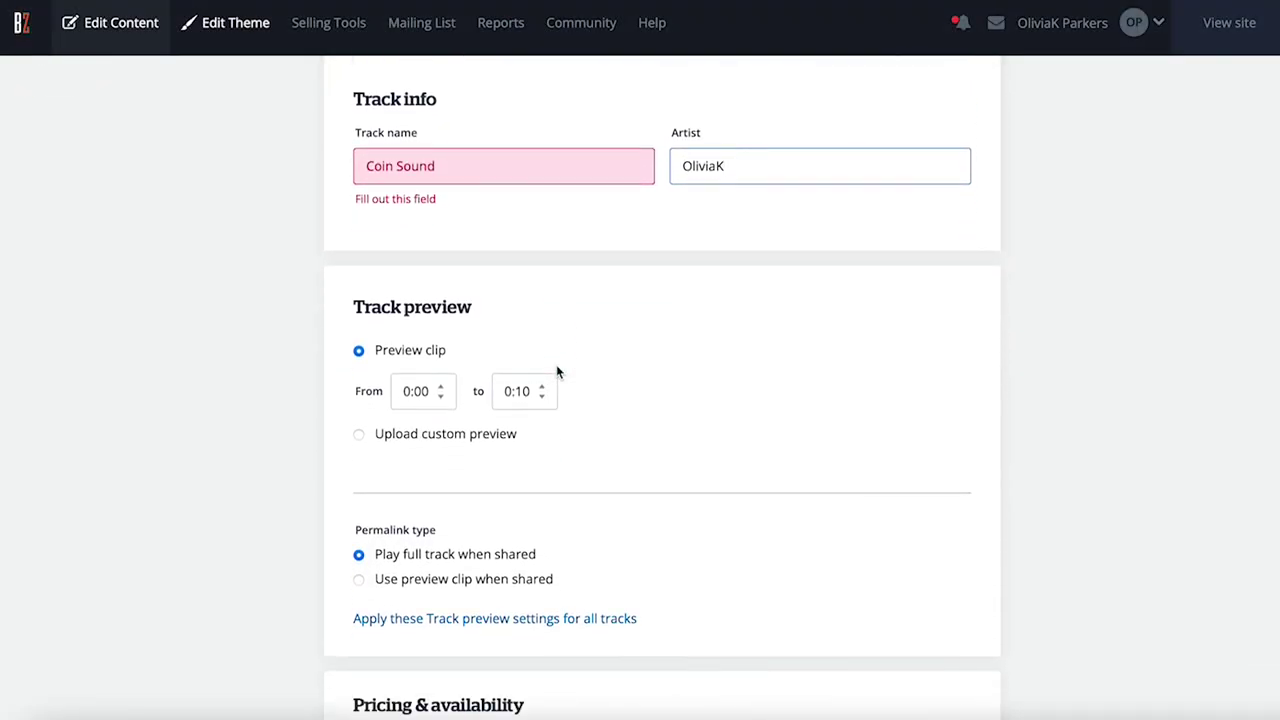
{"action": "scroll", "coordinate": [557, 371], "scroll_direction": "down", "scroll_amount": 3}
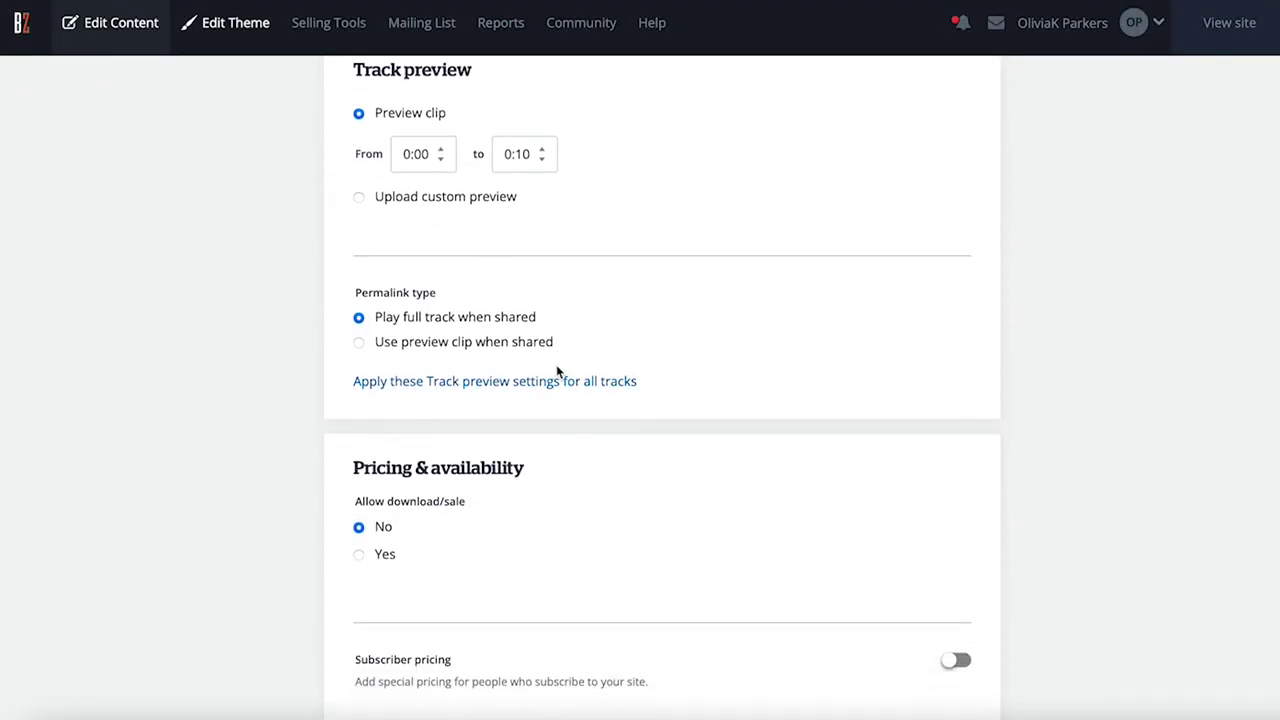
{"action": "scroll", "coordinate": [557, 371], "scroll_direction": "down", "scroll_amount": 3}
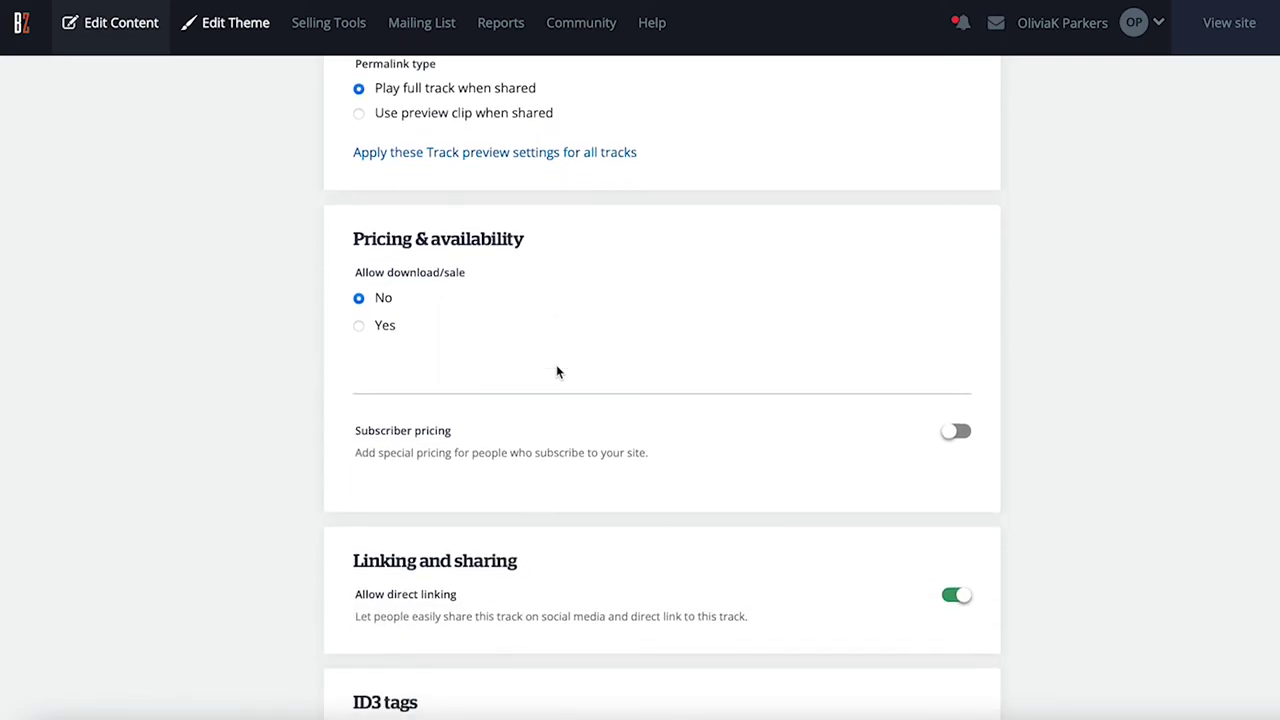
{"action": "scroll", "coordinate": [557, 371], "scroll_direction": "down", "scroll_amount": 1}
{"action": "left_click", "coordinate": [360, 261]}
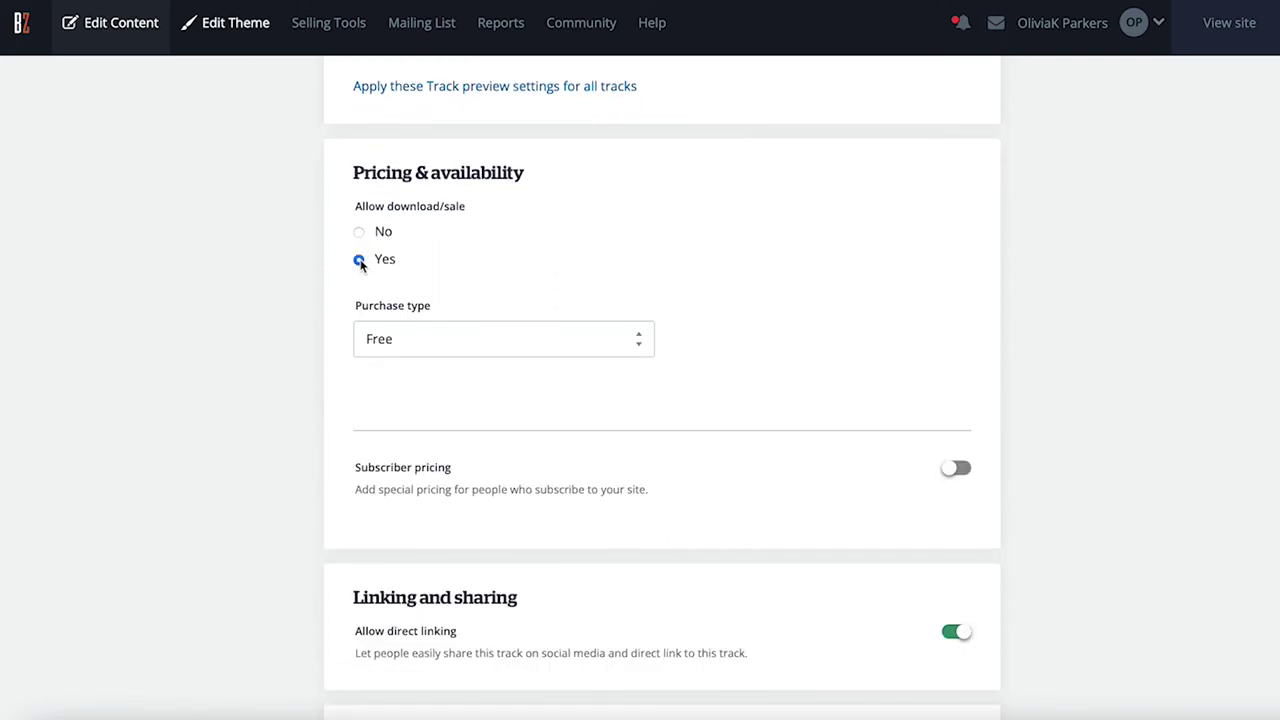
{"action": "left_click", "coordinate": [631, 345]}
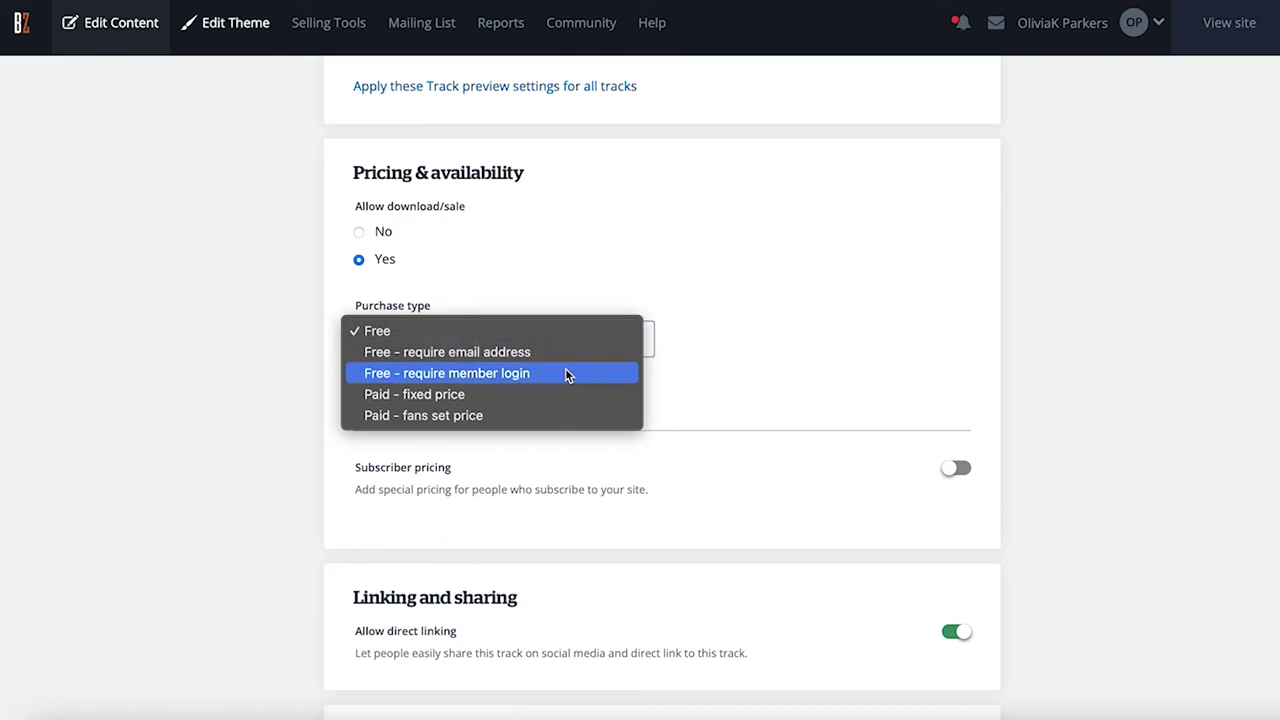
{"action": "left_click", "coordinate": [549, 397]}
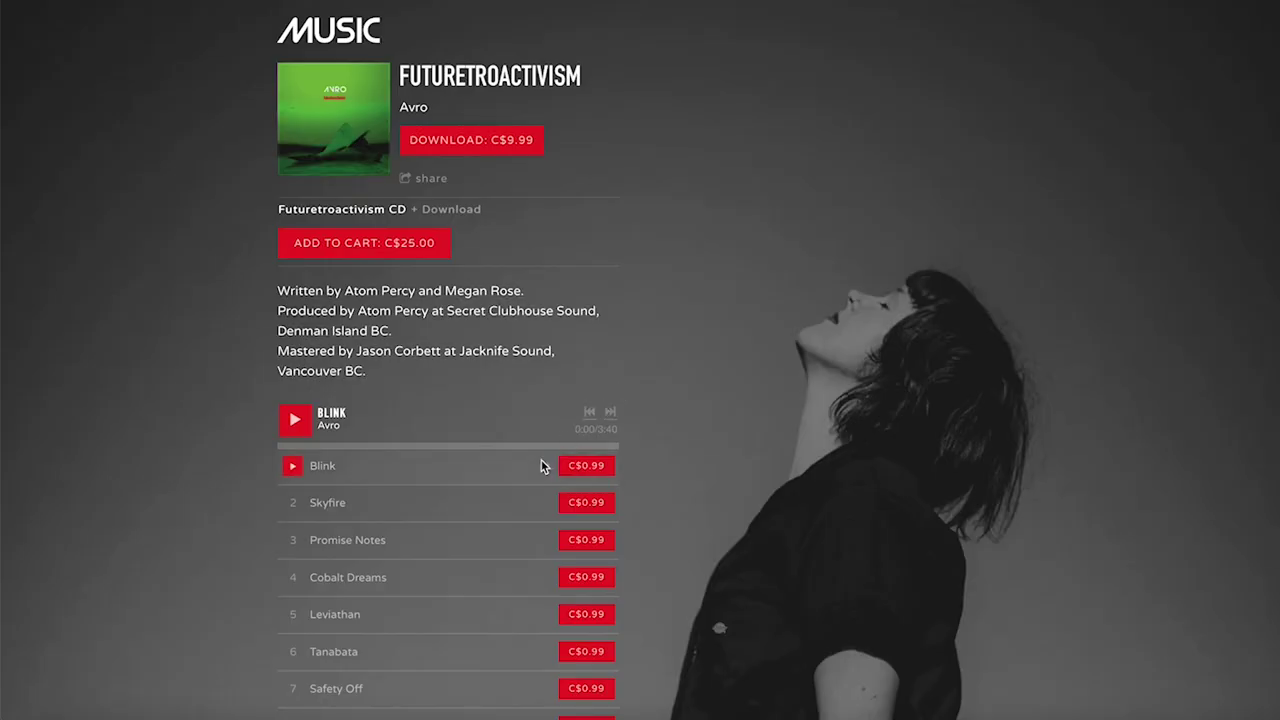
Step: Share the Blink track on Facebook, starting the post with 'Check out'
{"action": "left_click", "coordinate": [544, 467]}
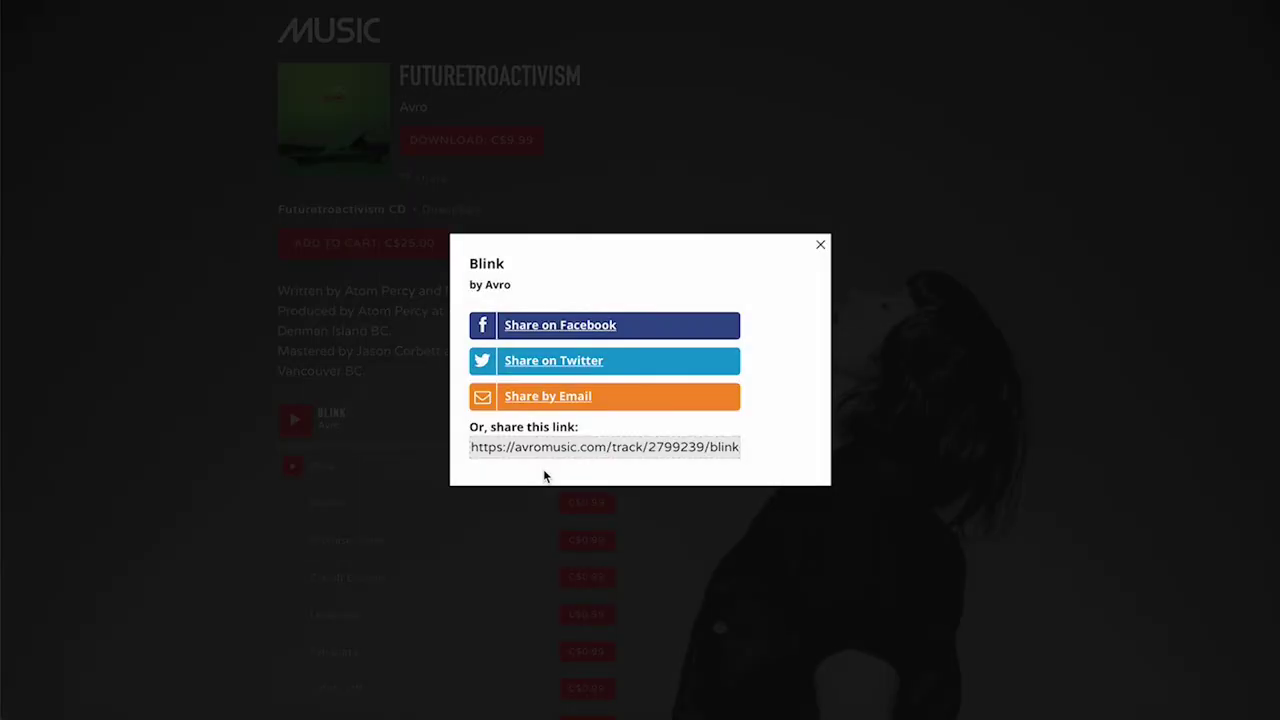
{"action": "left_click", "coordinate": [587, 328]}
{"action": "type", "text": "Check out this awe"}
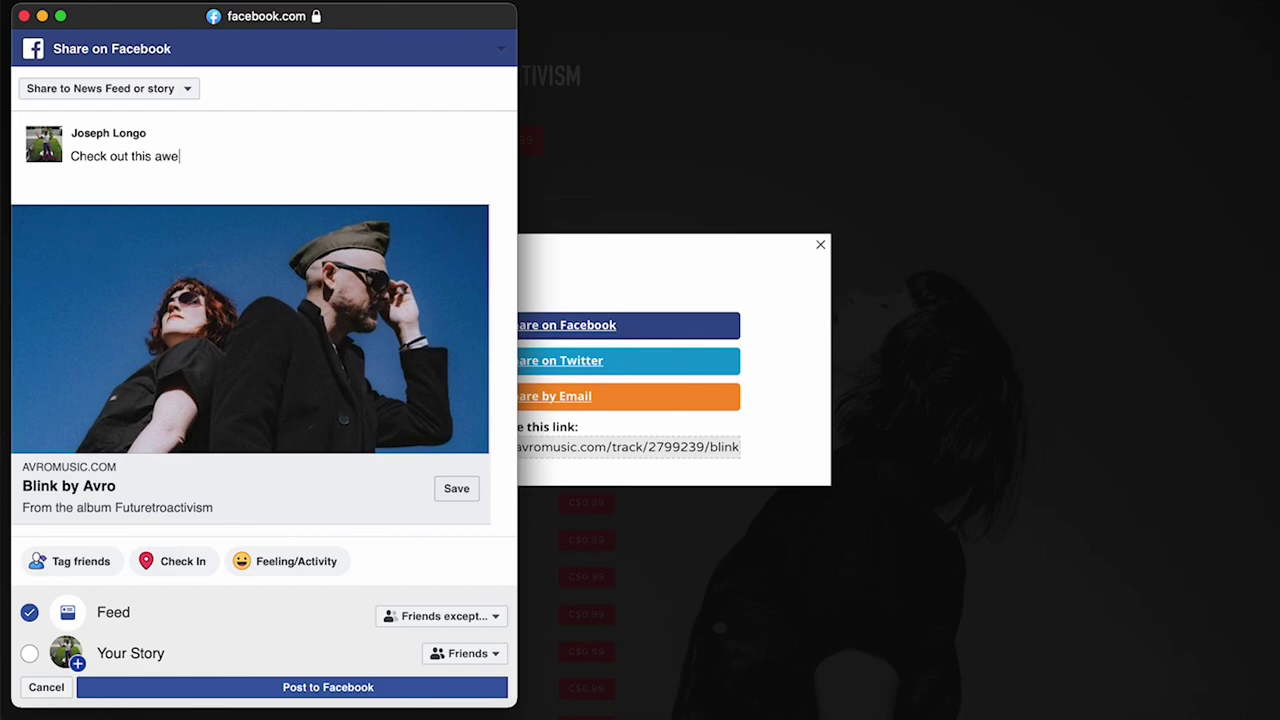